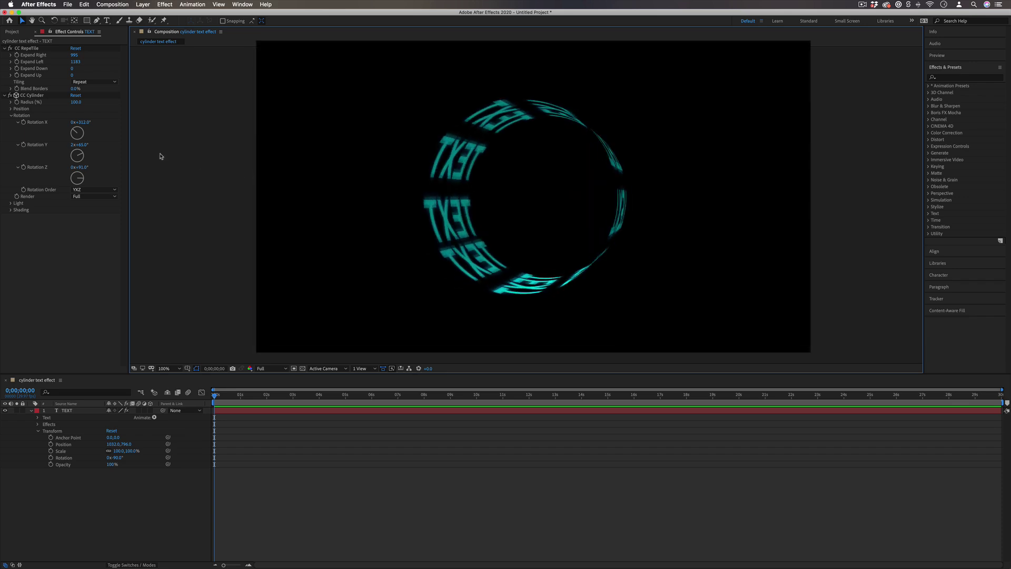
# - Spin CC Cylinder's Rotation Y dial to preview the finished cylinder text
pyautogui.moveTo(79, 157); pyautogui.dragTo(74, 134)
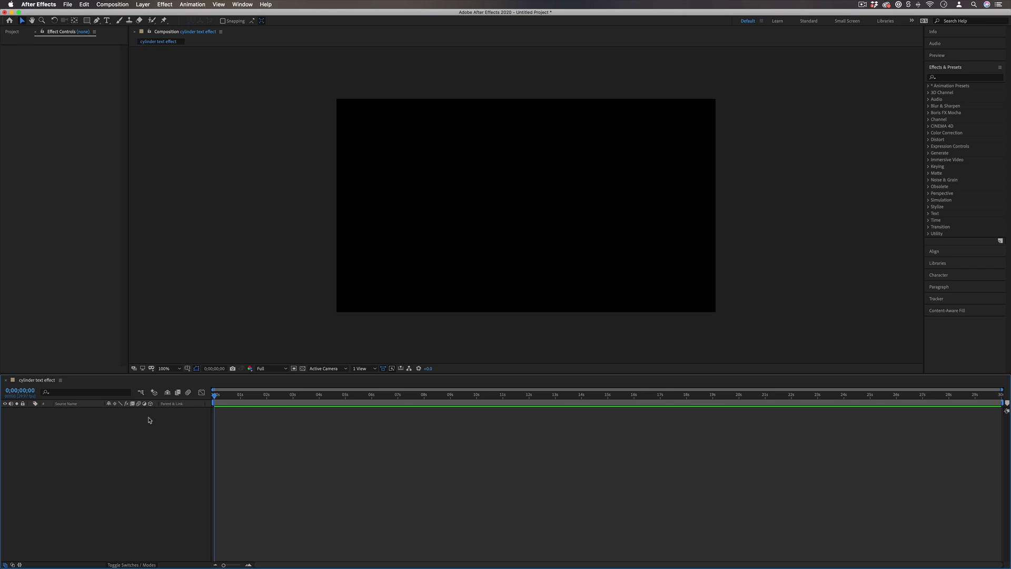
# - Create a new horizontal text layer in the composition reading 'TEXT'
pyautogui.moveTo(107, 22); pyautogui.dragTo(118, 24)
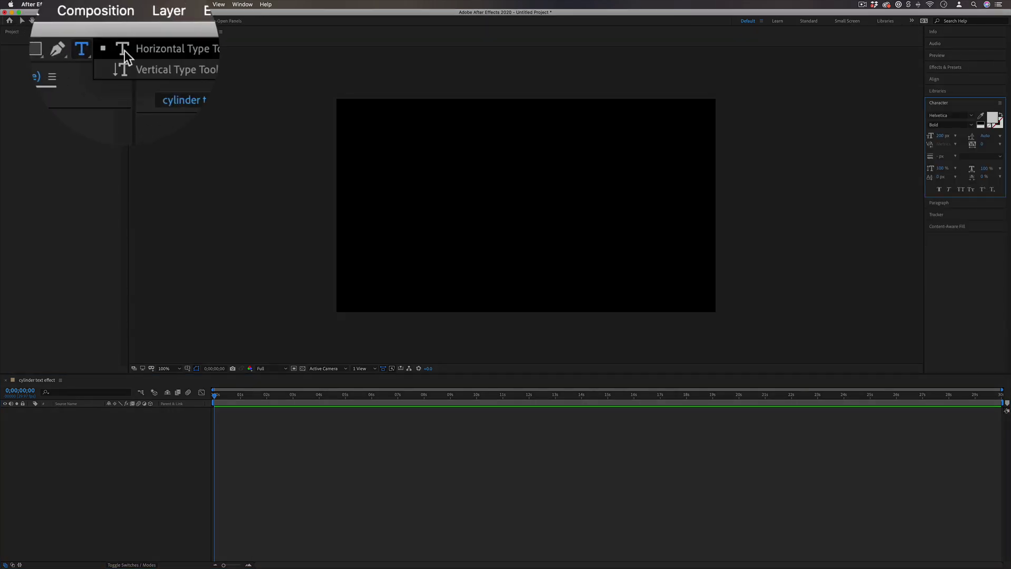
pyautogui.click(454, 198)
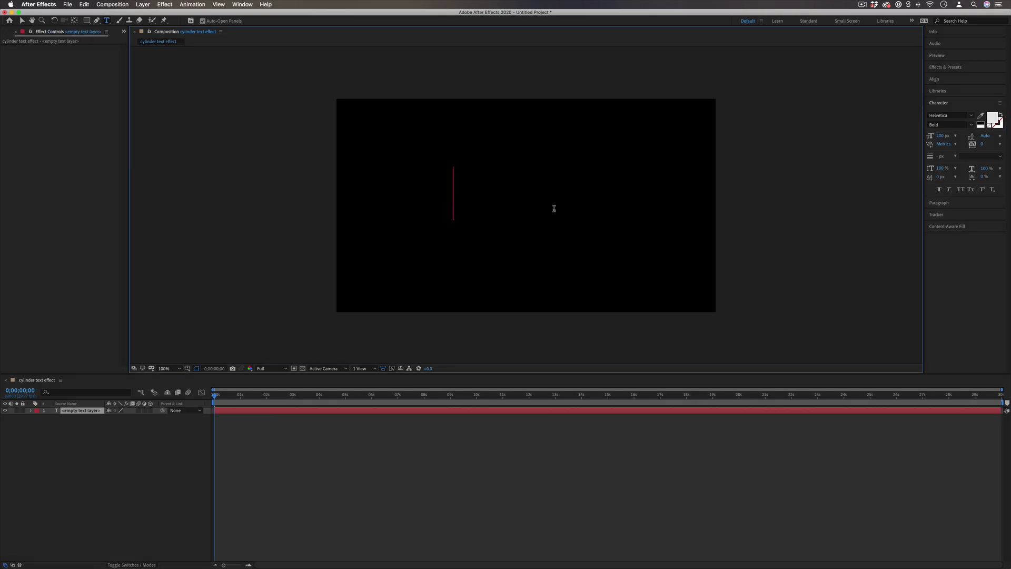
pyautogui.write('TEXT')
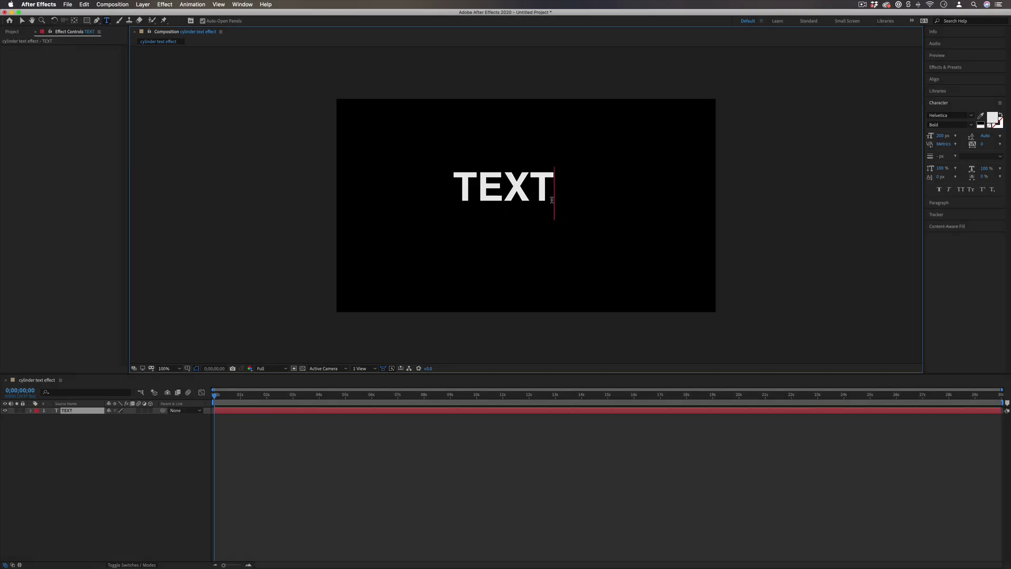
# - Set the TEXT layer's Transform Rotation to -90°
pyautogui.click(31, 410)
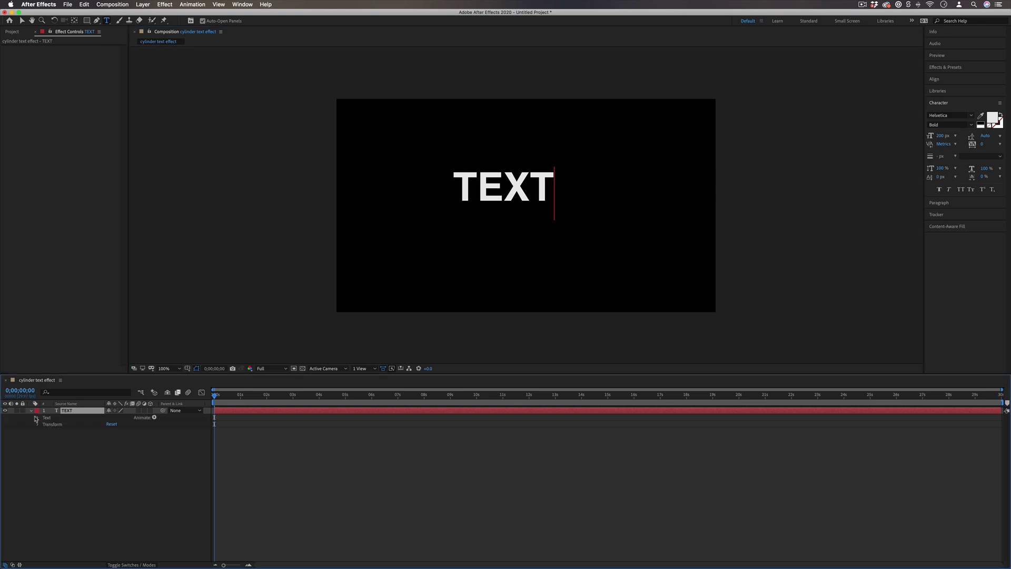
pyautogui.click(37, 425)
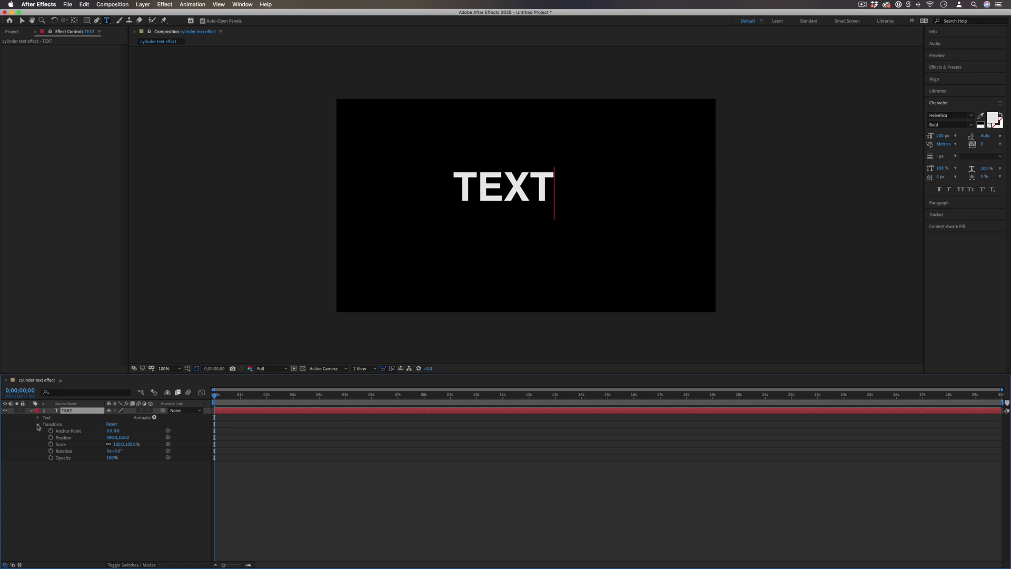
pyautogui.click(116, 452)
pyautogui.write('-90')
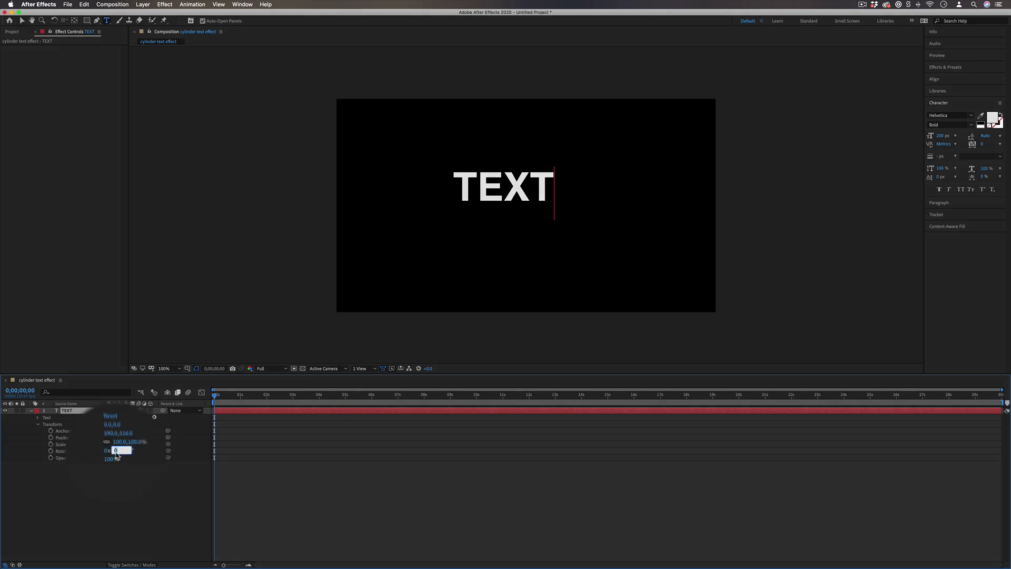
pyautogui.press('Return')
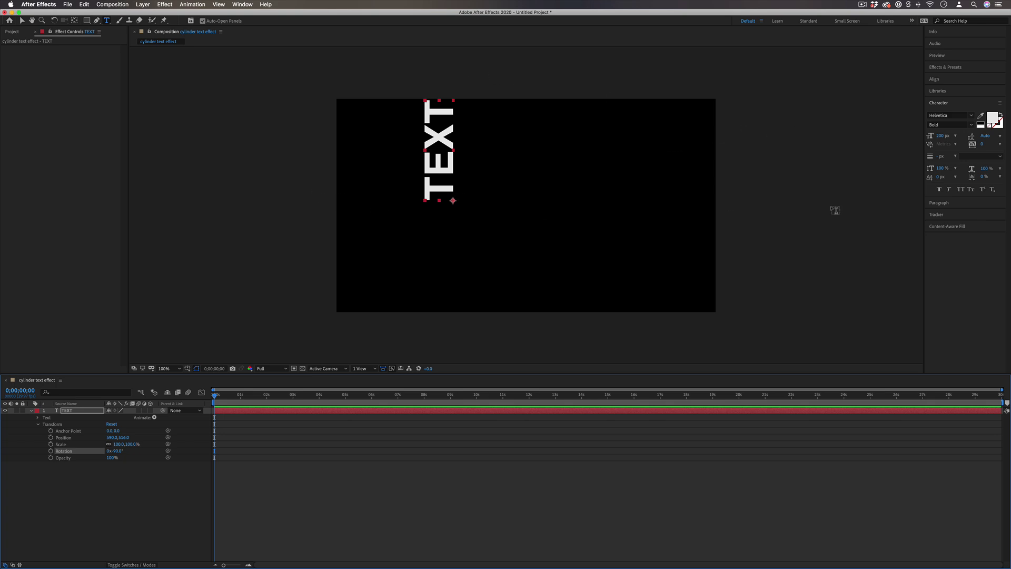
# - Align the TEXT layer to the horizontal and vertical centre of the composition
pyautogui.click(942, 82)
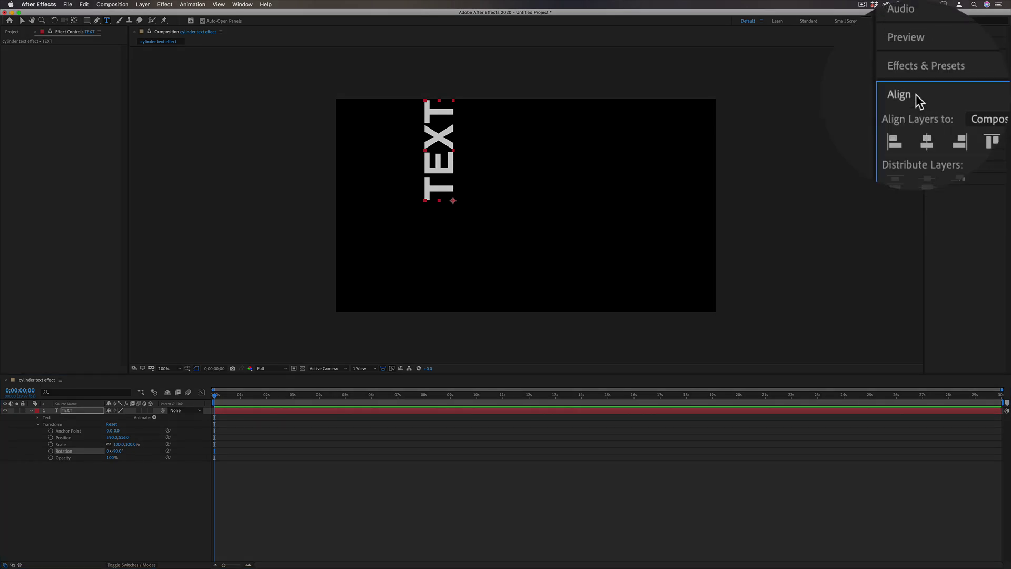
pyautogui.click(946, 99)
pyautogui.click(987, 98)
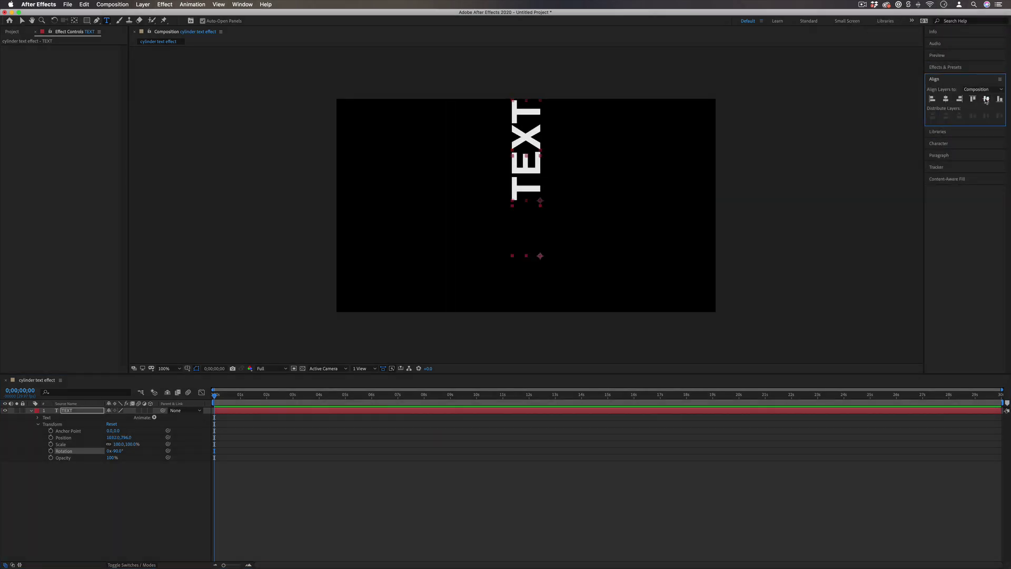
pyautogui.click(944, 143)
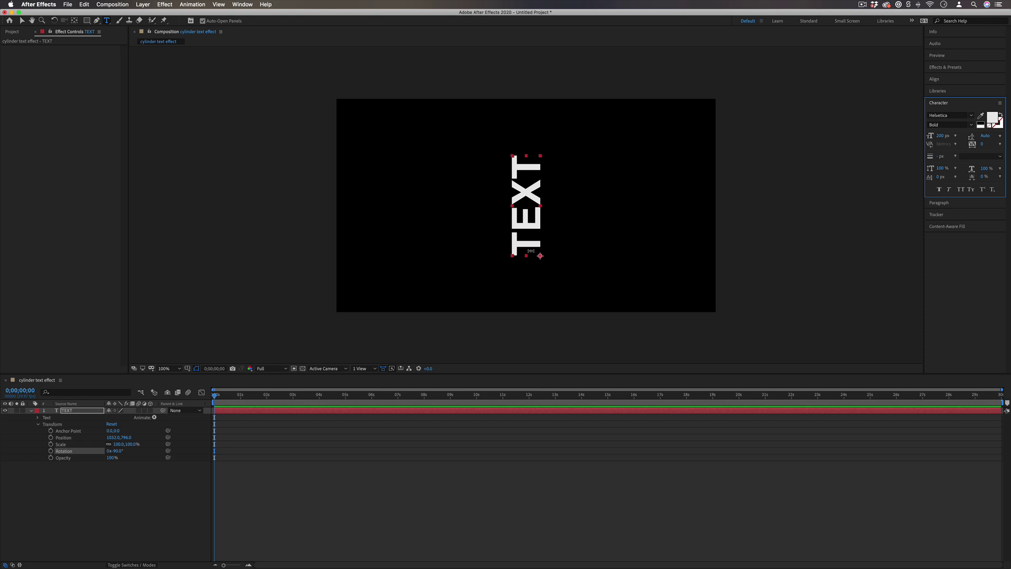
# - Search 'cc rep' in Effects & Presets and apply CC RepeTile to the TEXT layer
pyautogui.click(954, 69)
pyautogui.click(952, 78)
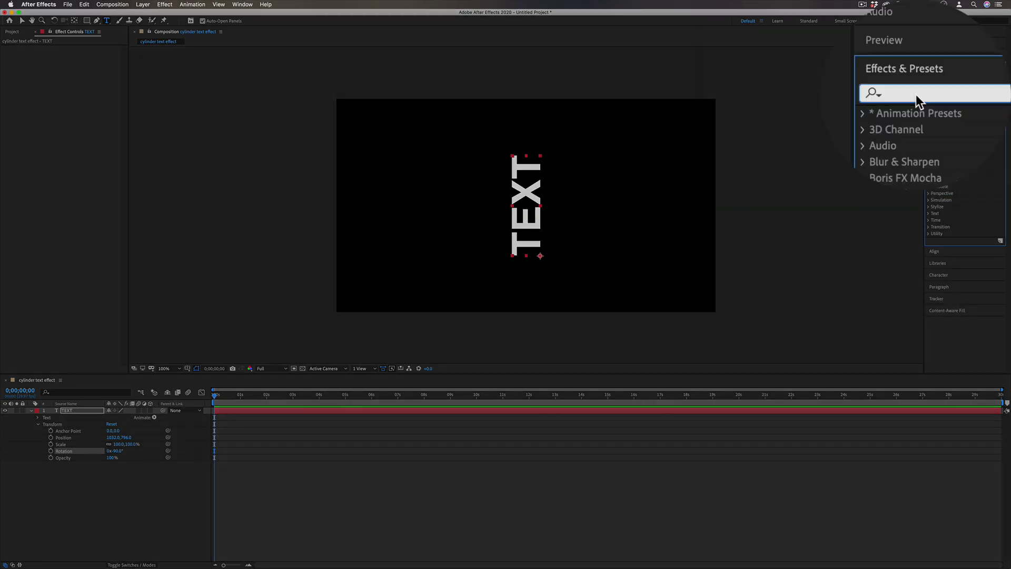
pyautogui.write('cc rep')
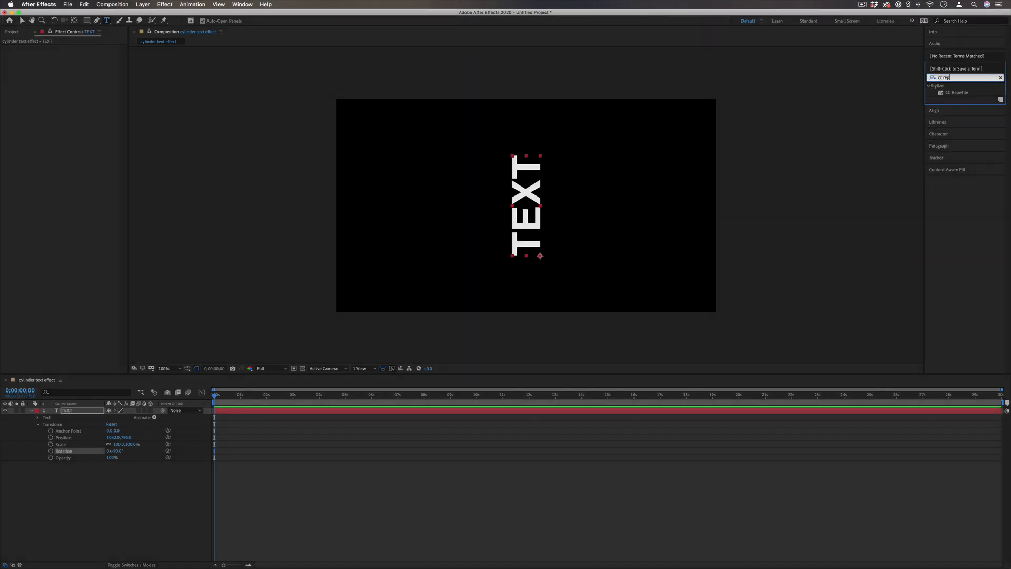
pyautogui.click(958, 93)
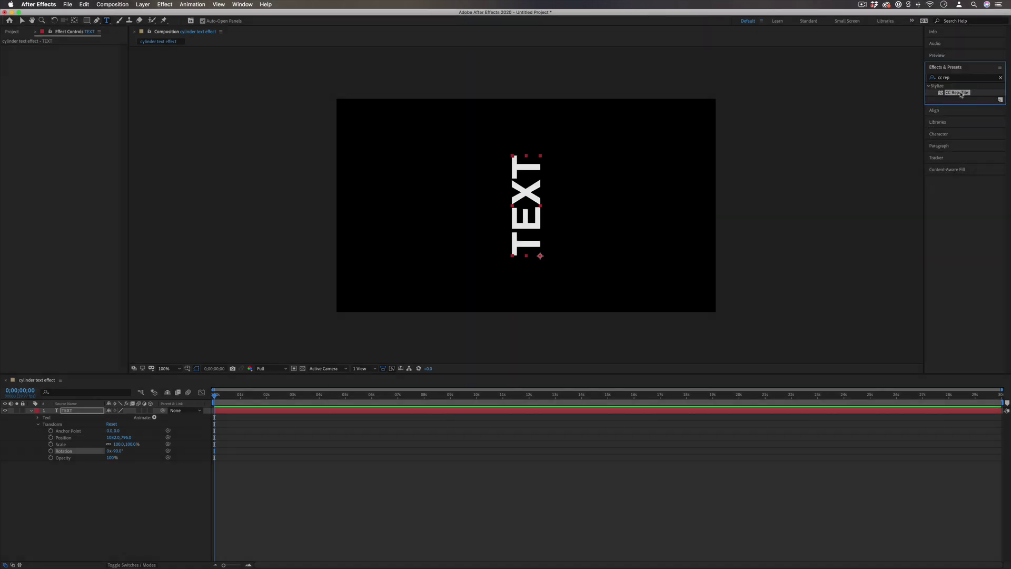
pyautogui.moveTo(759, 150); pyautogui.dragTo(527, 203)
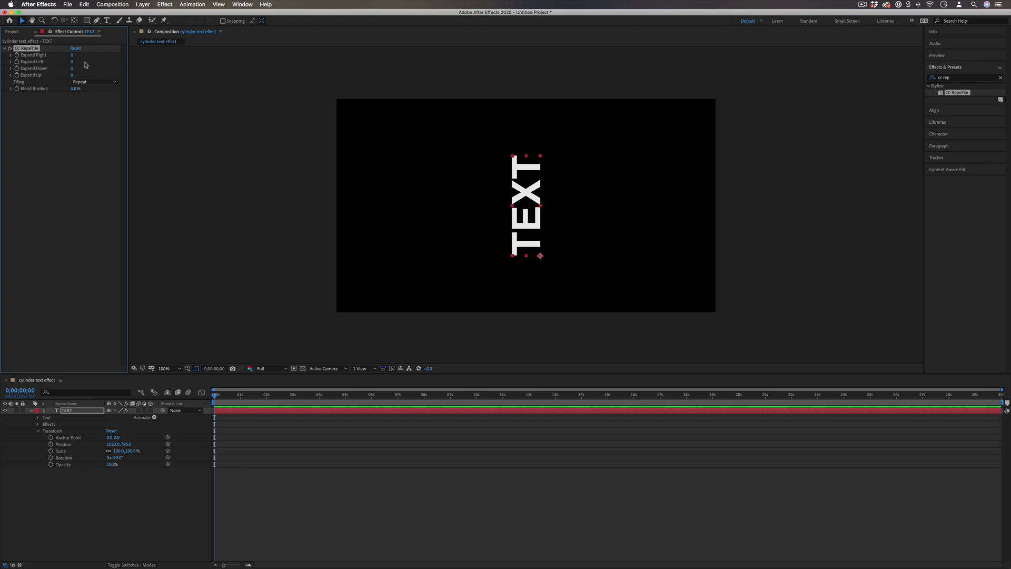
# - Tile the TEXT rightward with CC RepeTile's Expand Right, undoing a trial Expand Down
pyautogui.moveTo(73, 57); pyautogui.dragTo(373, 90)
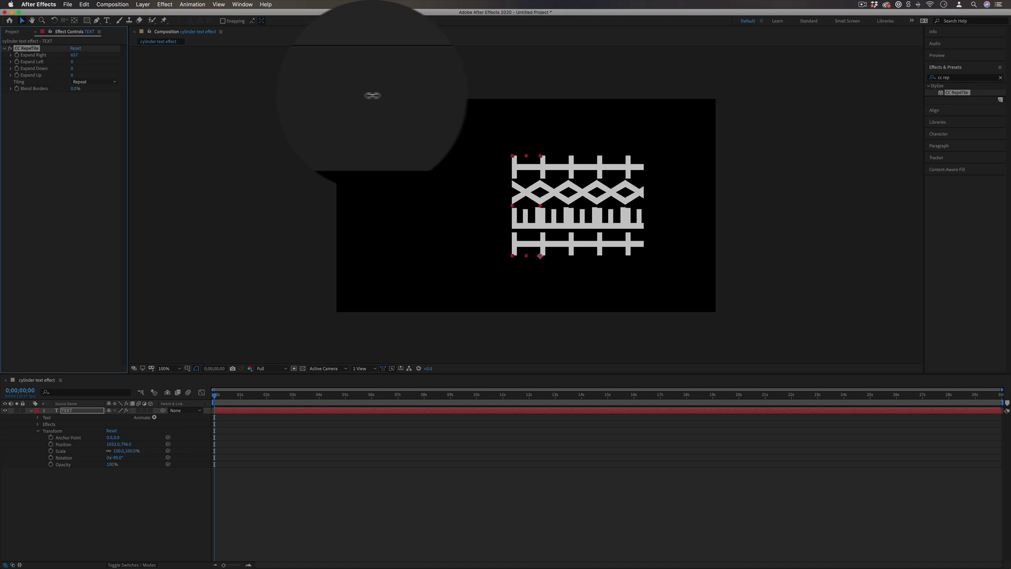
pyautogui.moveTo(211, 84); pyautogui.dragTo(87, 84)
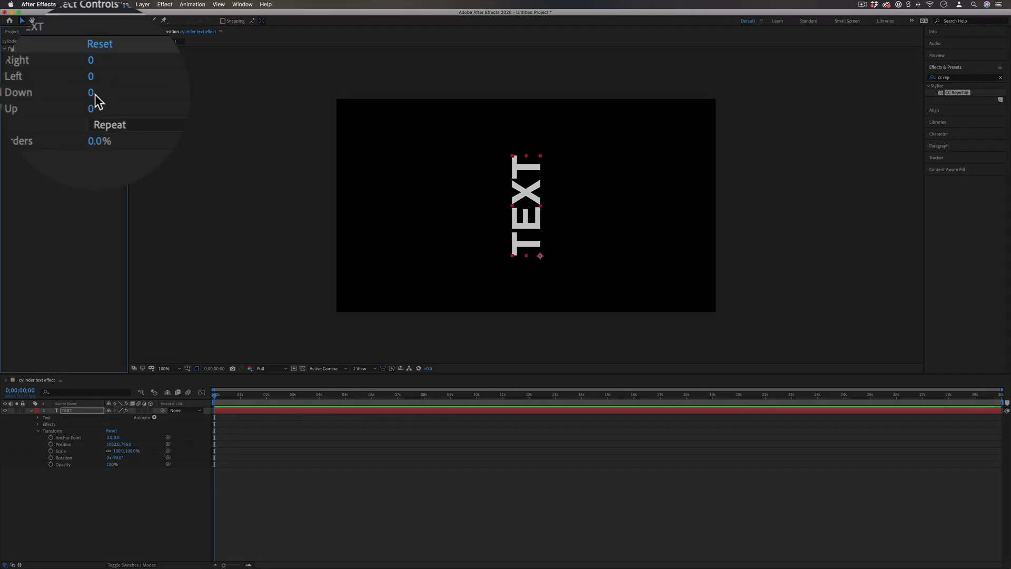
pyautogui.moveTo(72, 68); pyautogui.dragTo(250, 95)
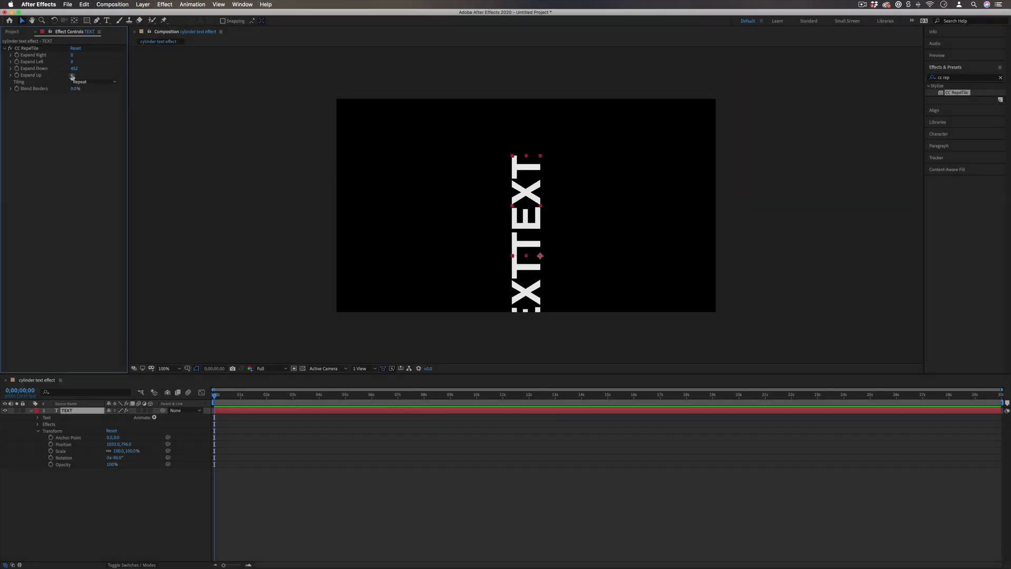
pyautogui.hotkey('ctrl', 'z')
pyautogui.moveTo(72, 55); pyautogui.dragTo(113, 70)
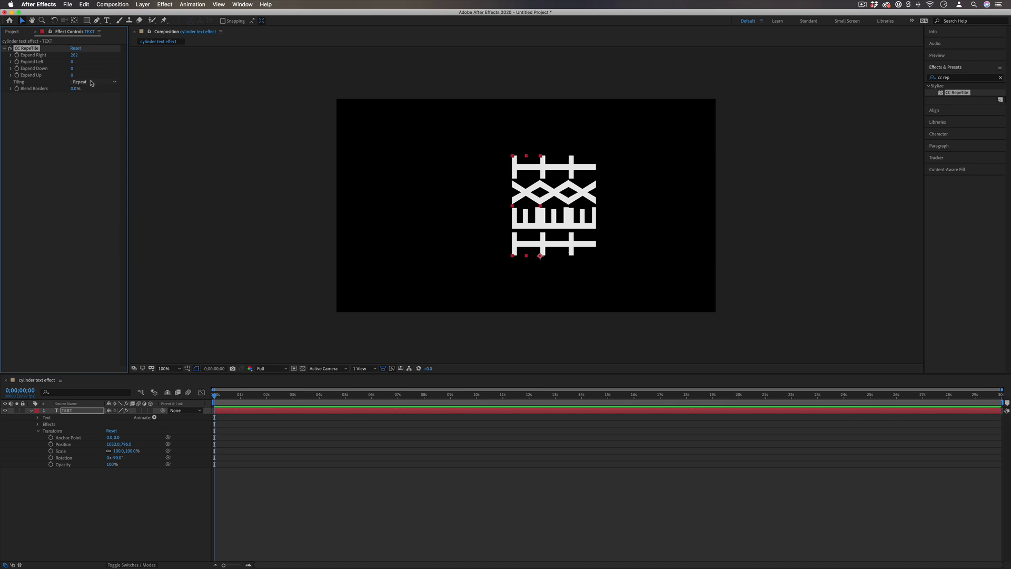
# - Try the Checker Flip H, Unfold and Random tiling modes, then reset CC RepeTile to defaults
pyautogui.click(92, 82)
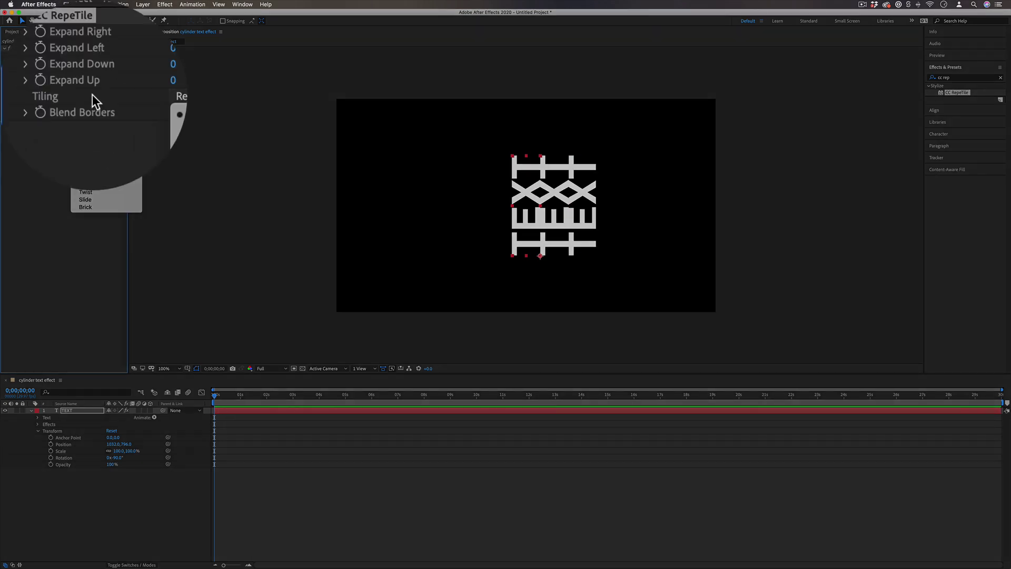
pyautogui.click(92, 89)
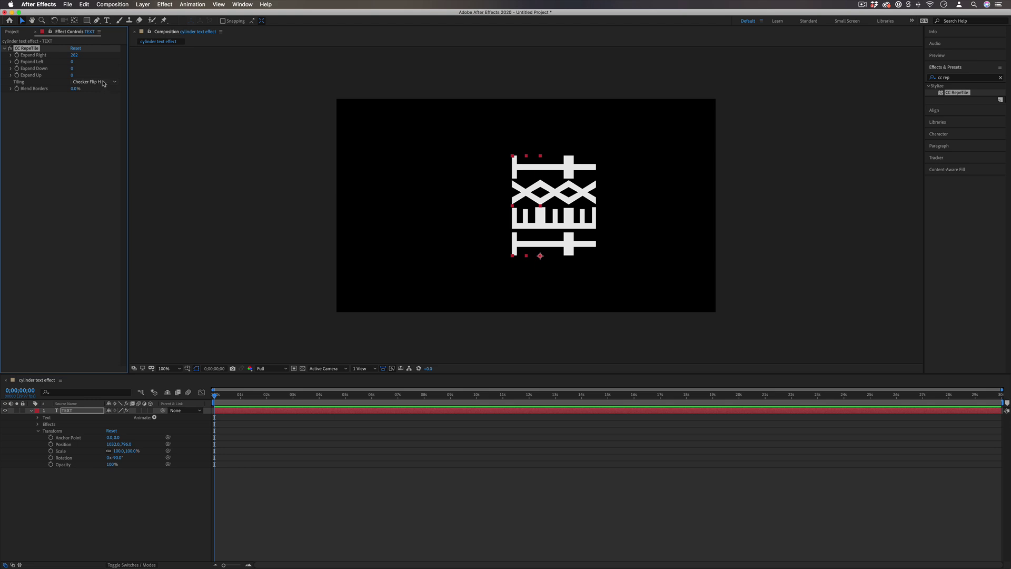
pyautogui.click(103, 83)
pyautogui.click(106, 112)
pyautogui.moveTo(74, 59); pyautogui.dragTo(185, 59)
pyautogui.click(104, 82)
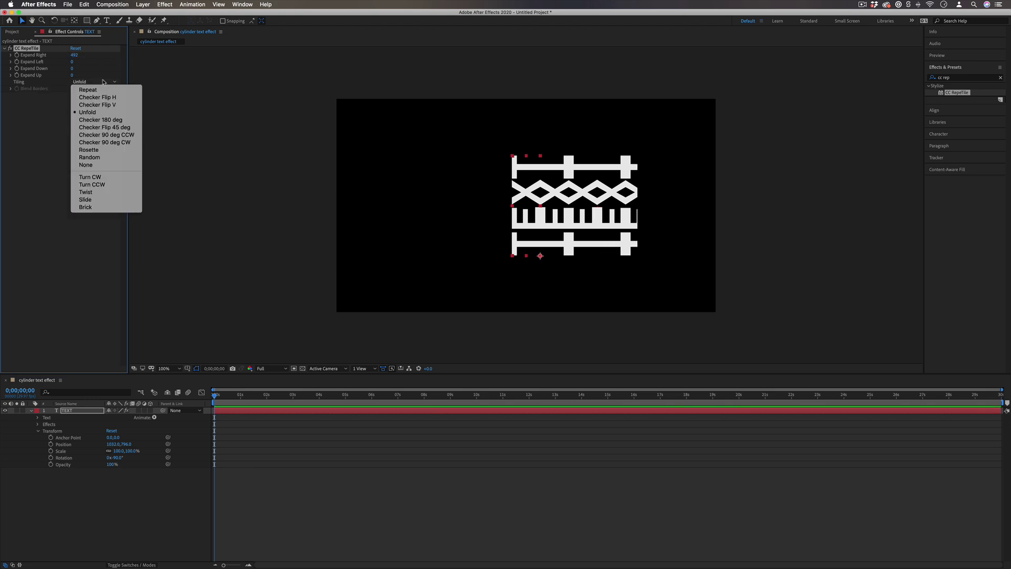
pyautogui.click(111, 157)
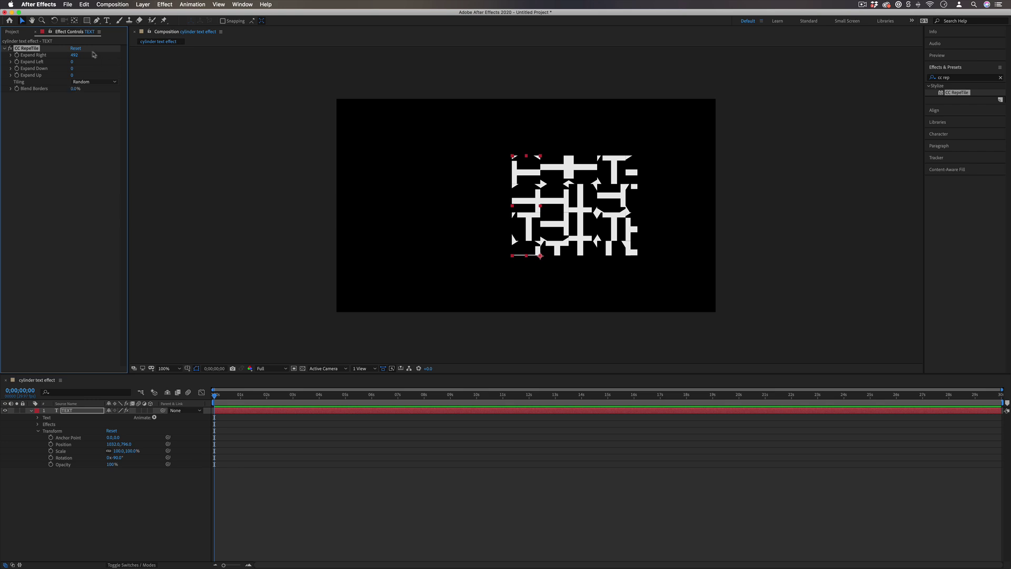
pyautogui.click(76, 49)
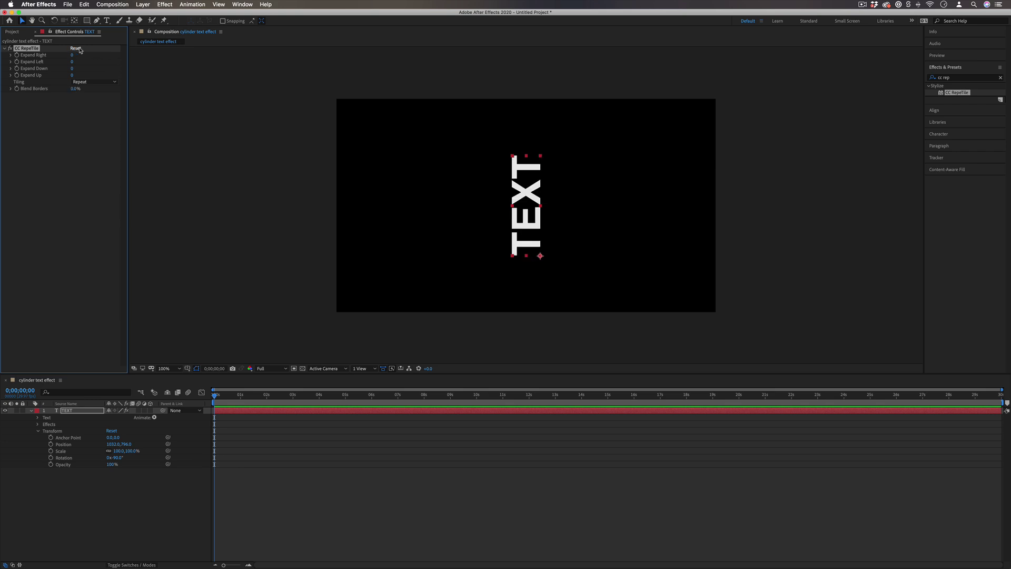
# - Search 'cc cy' in Effects & Presets and apply CC Cylinder to the TEXT layer
pyautogui.click(972, 79)
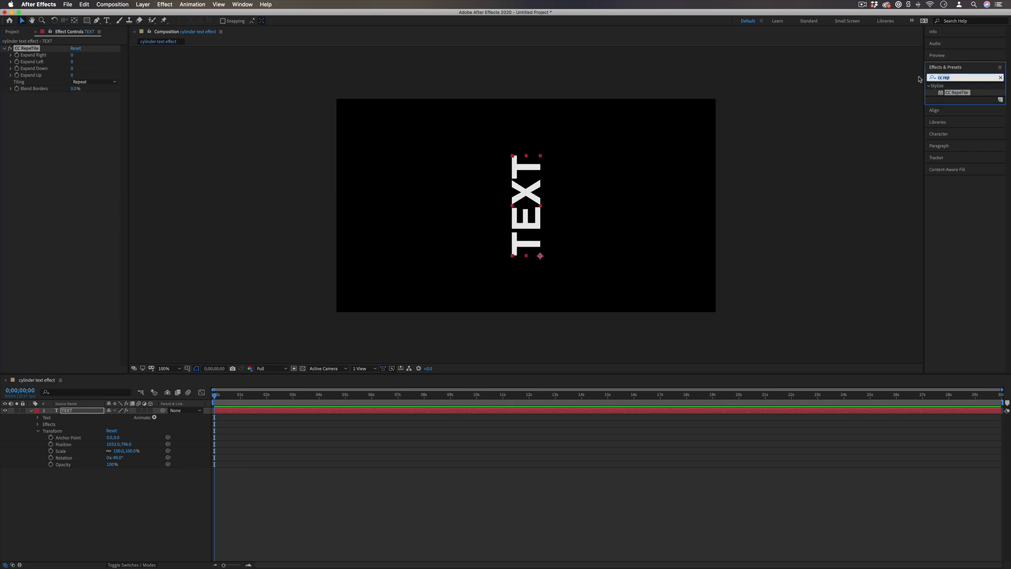
pyautogui.press('BackSpace')
pyautogui.write('cc cyl')
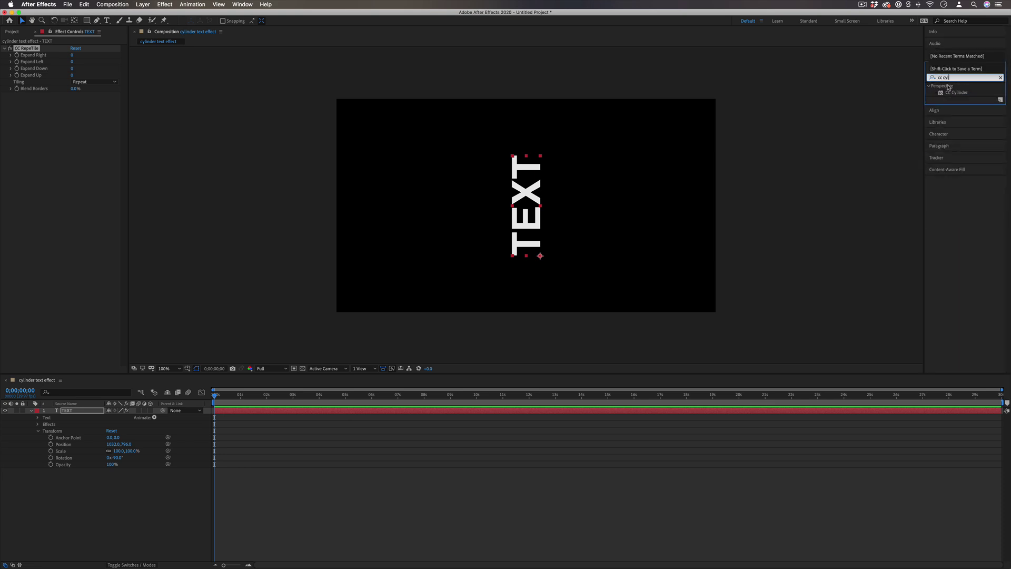
pyautogui.click(957, 92)
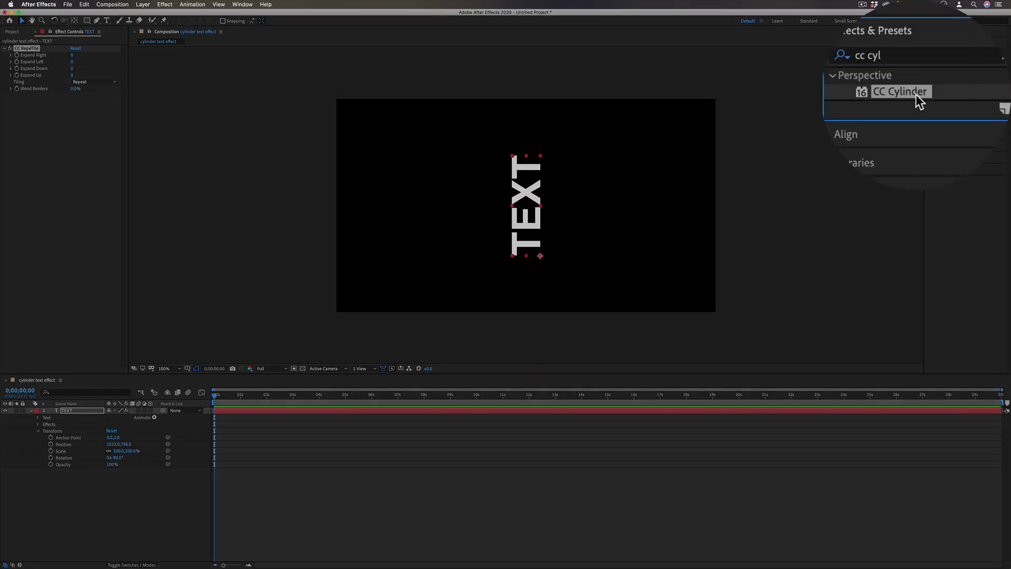
pyautogui.moveTo(956, 92); pyautogui.dragTo(532, 204)
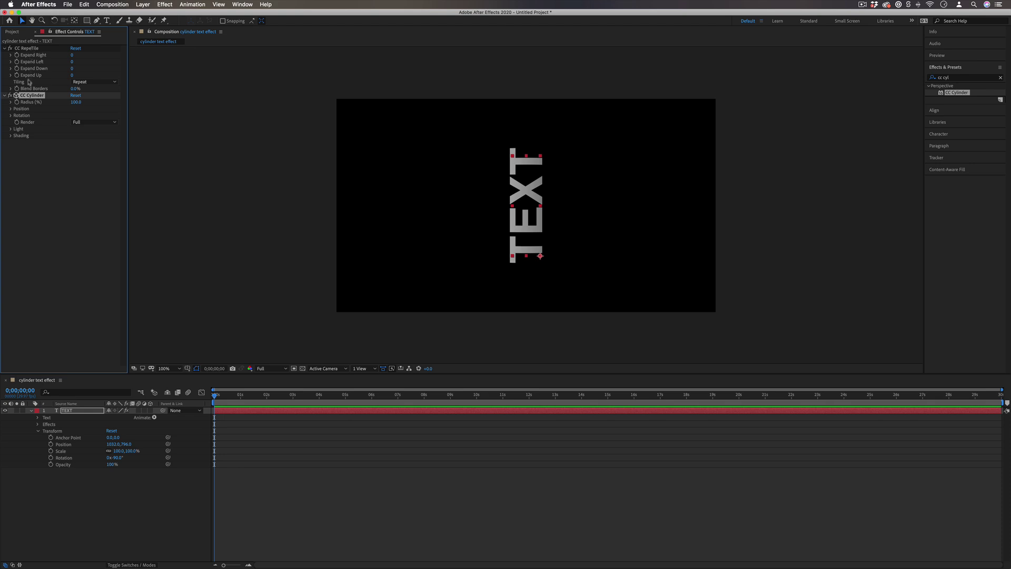
# - Turn CC Cylinder's rotation dials so the TEXT flips over and reads horizontally
pyautogui.click(10, 115)
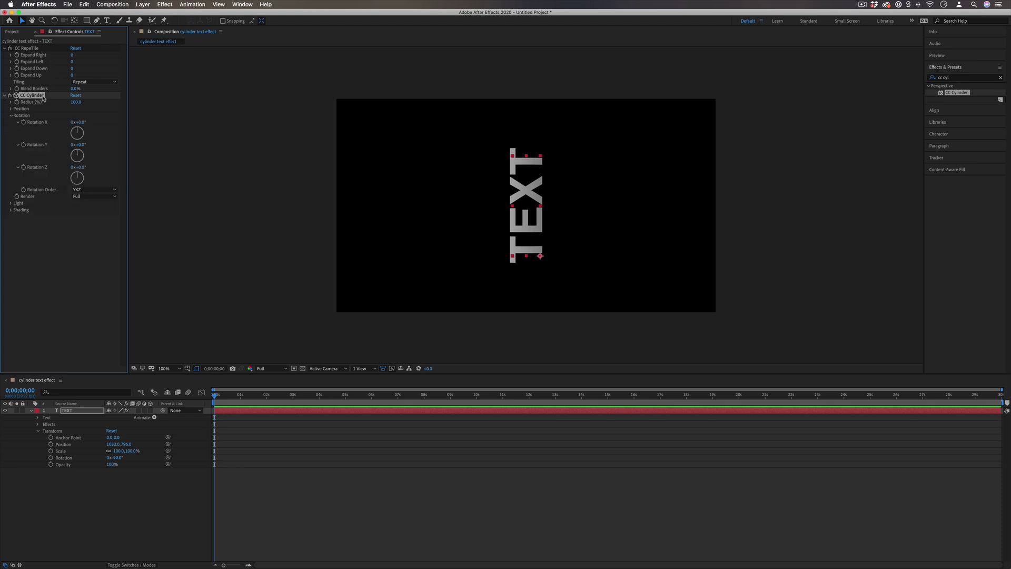
pyautogui.moveTo(78, 129); pyautogui.dragTo(103, 181)
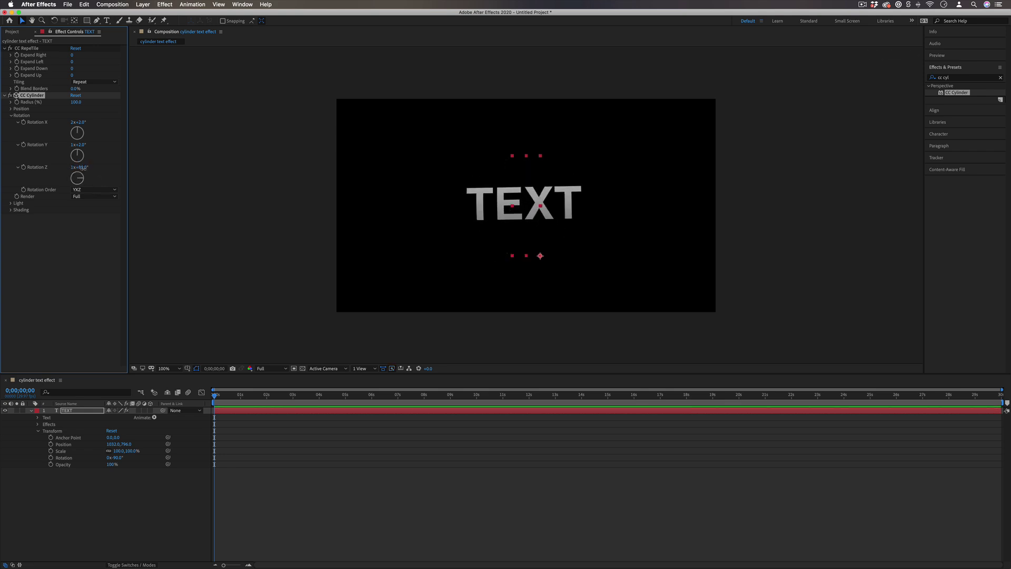
pyautogui.moveTo(84, 138)
pyautogui.mouseDown()
pyautogui.moveTo(101, 140)
pyautogui.moveTo(68, 147)
pyautogui.moveTo(71, 131)
pyautogui.moveTo(87, 126)
pyautogui.moveTo(97, 135)
pyautogui.moveTo(91, 159)
pyautogui.moveTo(67, 149)
pyautogui.moveTo(66, 126)
pyautogui.moveTo(88, 129)
pyautogui.moveTo(75, 142)
pyautogui.moveTo(76, 126)
pyautogui.mouseUp()
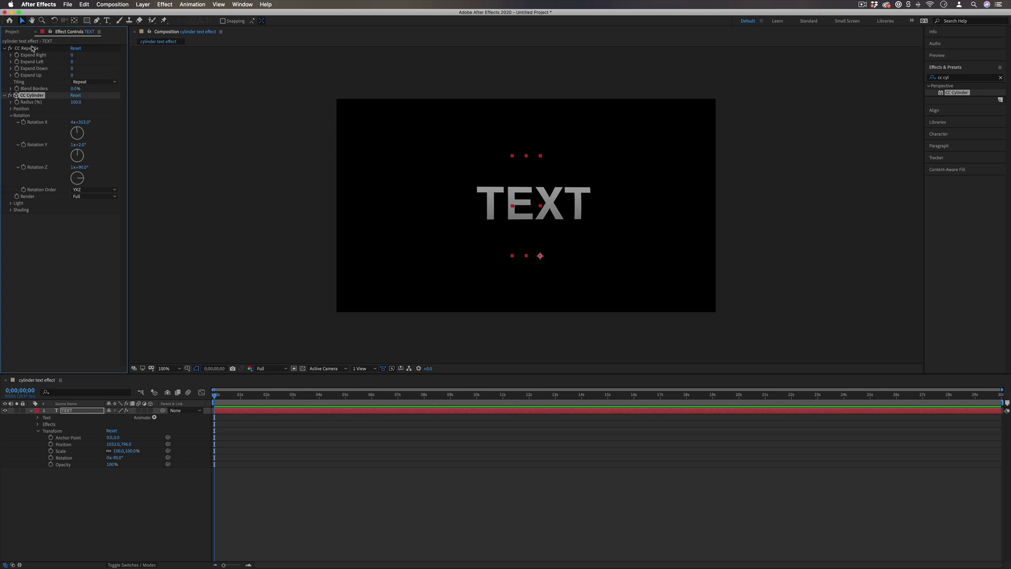
# - Raise CC RepeTile's Expand Right to 1364 and Expand Left to 960, then tilt the cylinder's Rotation X
pyautogui.click(73, 70)
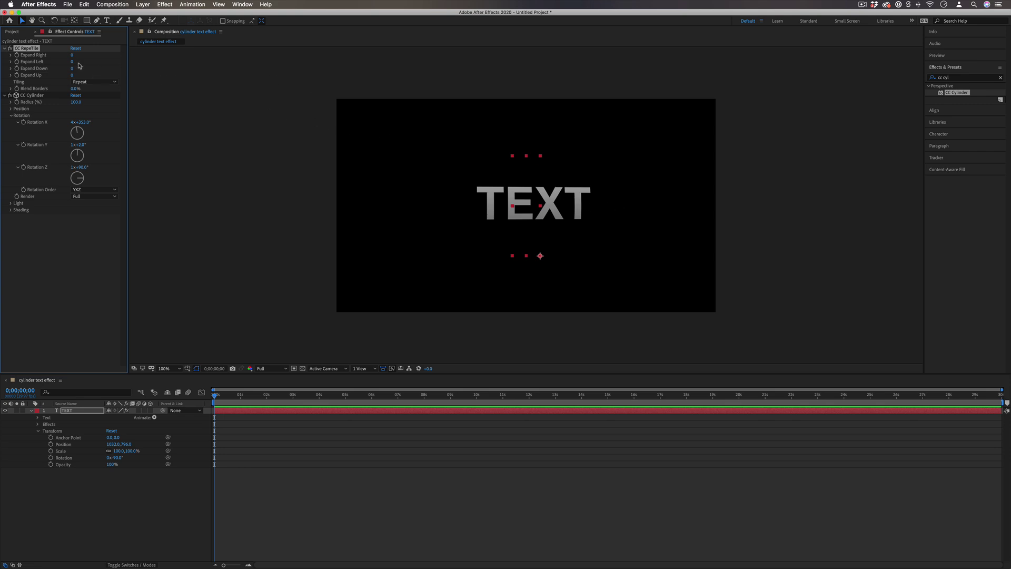
pyautogui.moveTo(72, 56); pyautogui.dragTo(657, 107)
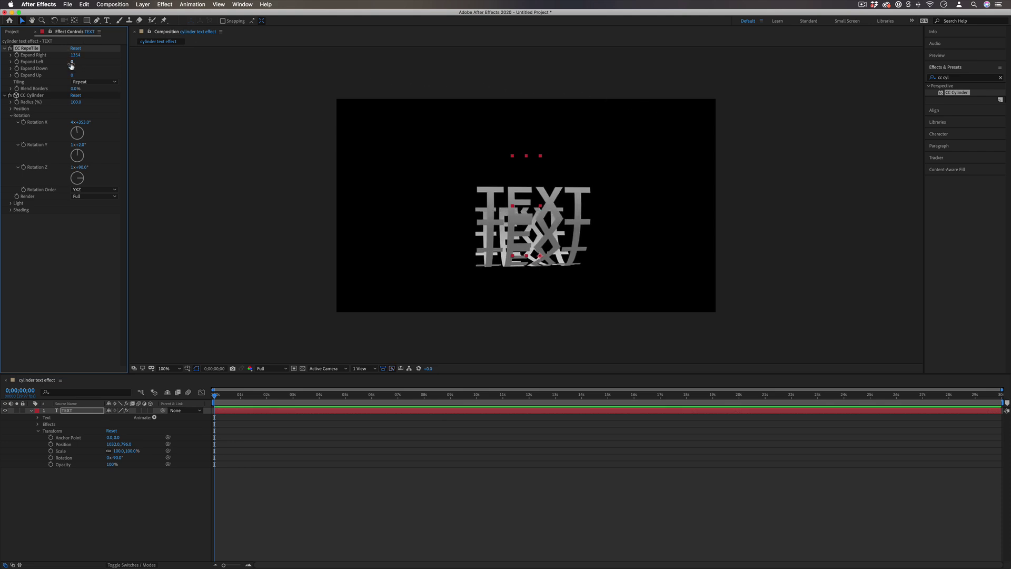
pyautogui.moveTo(92, 63); pyautogui.dragTo(499, 111)
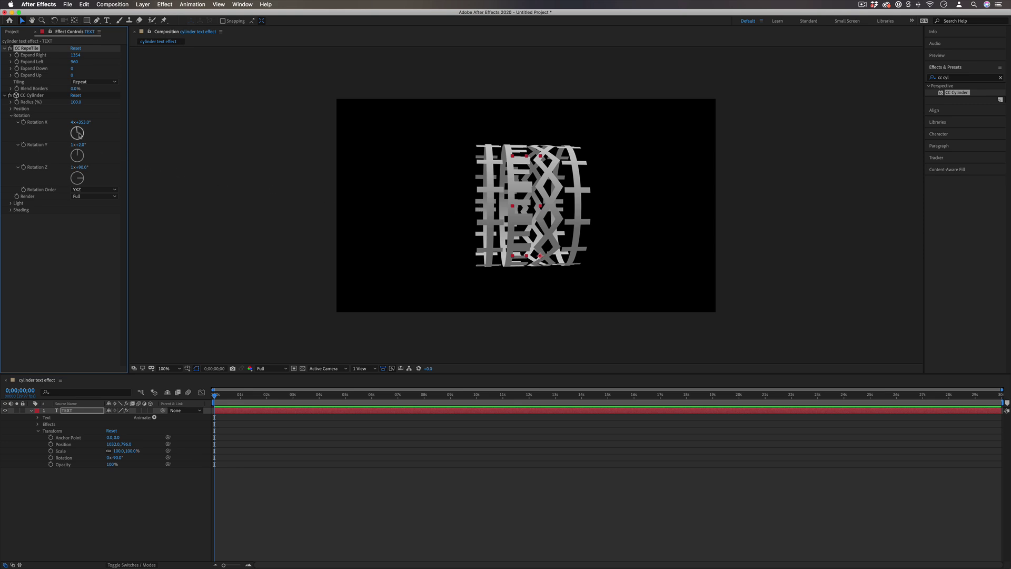
pyautogui.moveTo(79, 138)
pyautogui.mouseDown()
pyautogui.moveTo(82, 125)
pyautogui.moveTo(86, 148)
pyautogui.moveTo(69, 151)
pyautogui.moveTo(71, 129)
pyautogui.moveTo(86, 131)
pyautogui.moveTo(75, 130)
pyautogui.mouseUp()
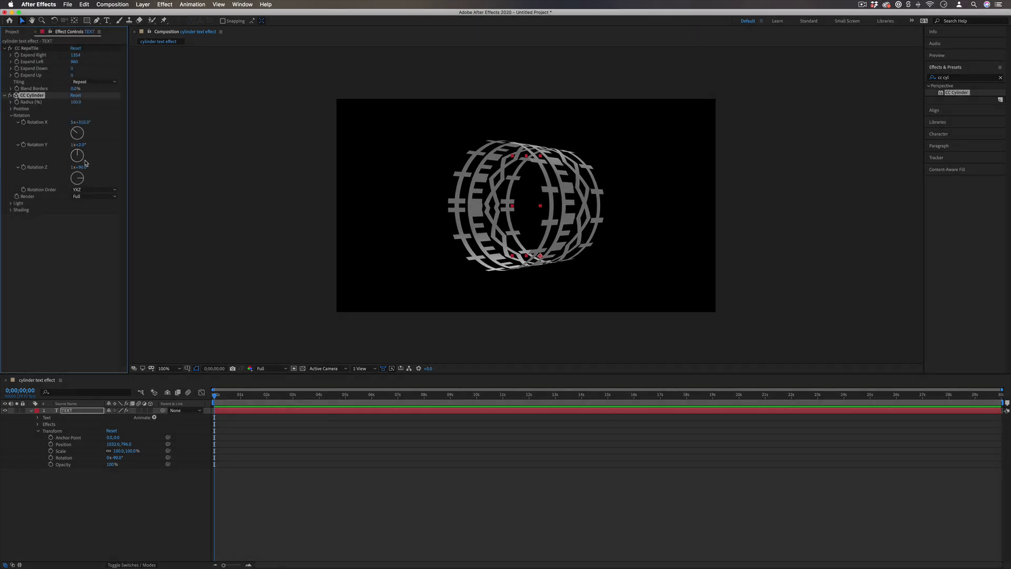
# - Set the cylinder's start X/Y rotation and keyframe Rotation Y to 1x+147.4° at 2 seconds
pyautogui.moveTo(88, 159); pyautogui.dragTo(75, 132)
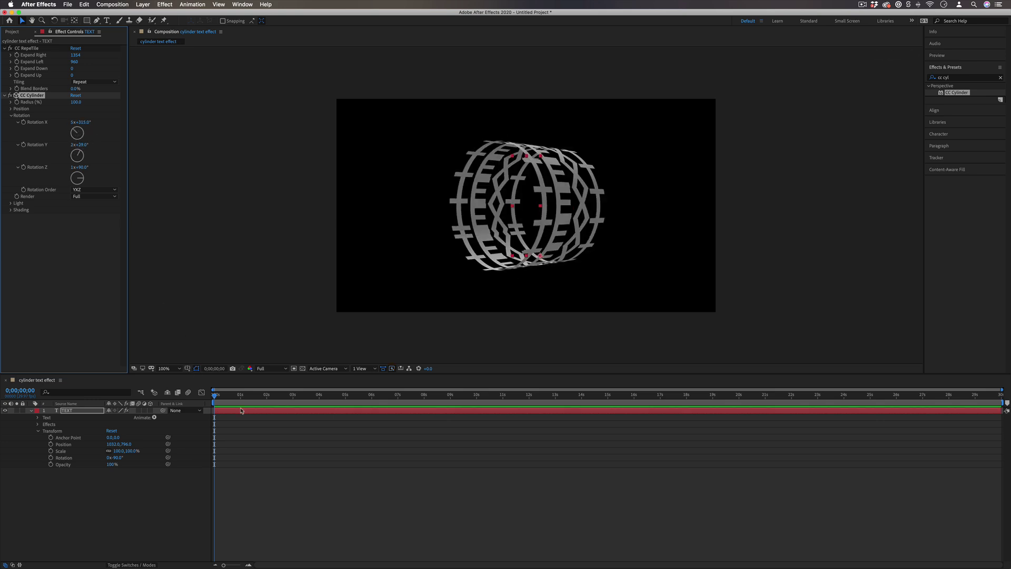
pyautogui.click(24, 145)
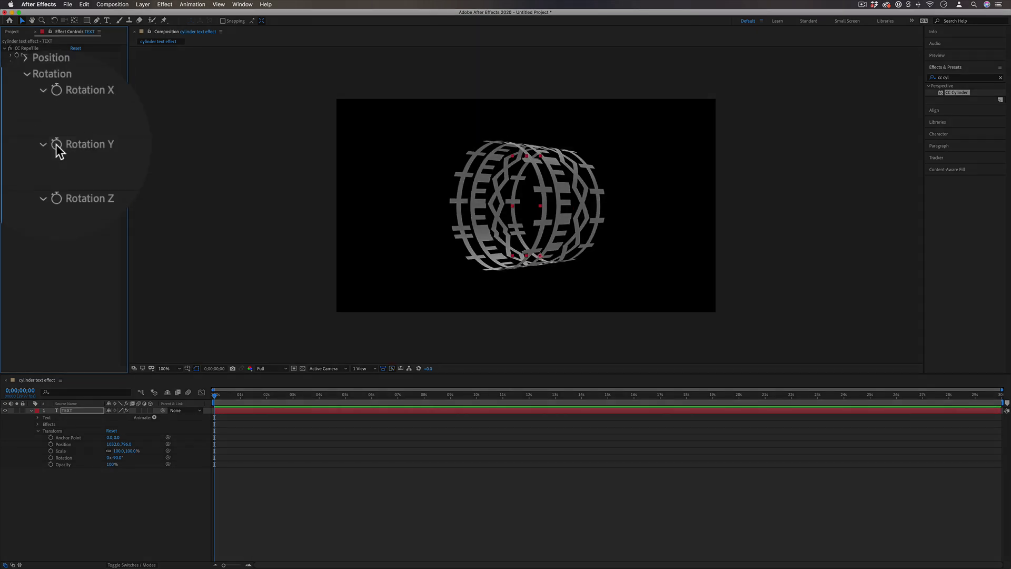
pyautogui.moveTo(232, 396); pyautogui.dragTo(314, 397)
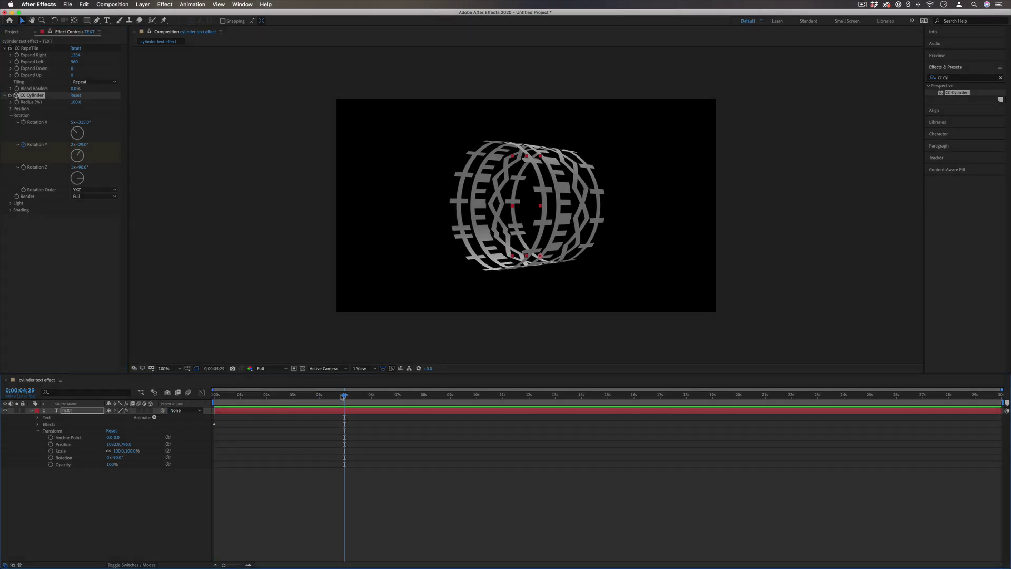
pyautogui.moveTo(80, 154); pyautogui.dragTo(67, 144)
# - Return to the first frame and preview the spinning TEXT ring, then stop playback
pyautogui.click(121, 389)
pyautogui.press('Home')
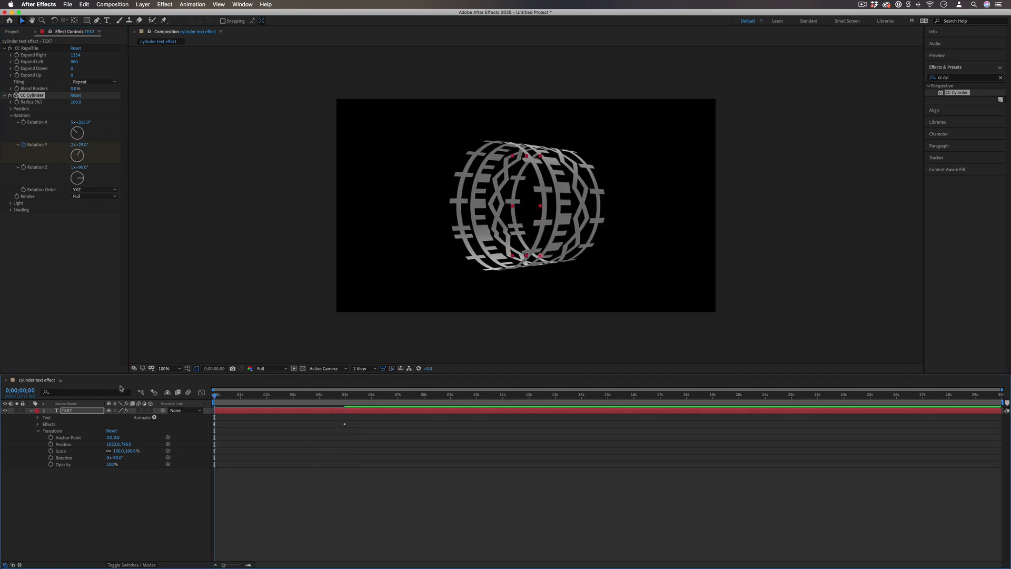
pyautogui.press('space')
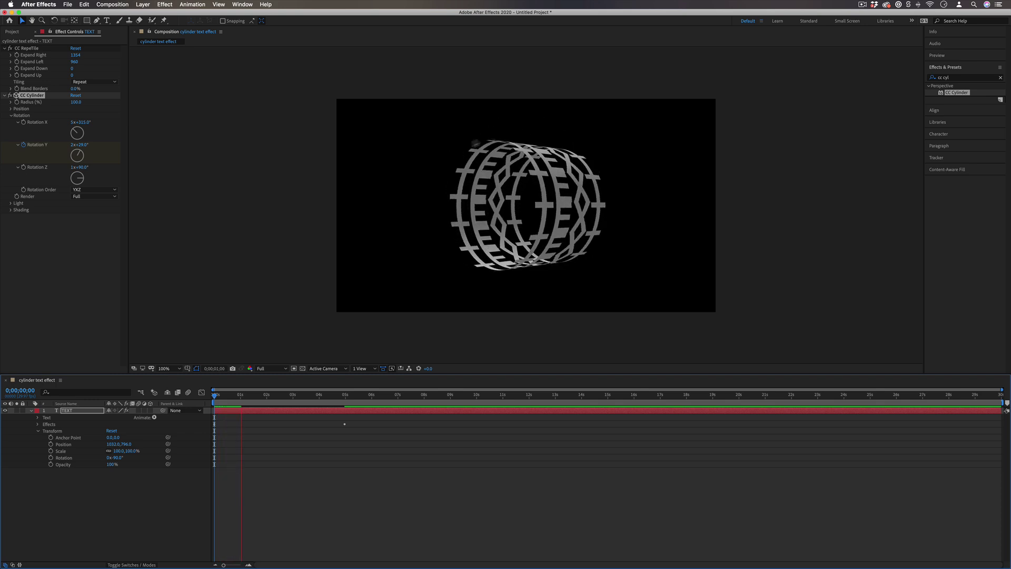
pyautogui.click(10, 203)
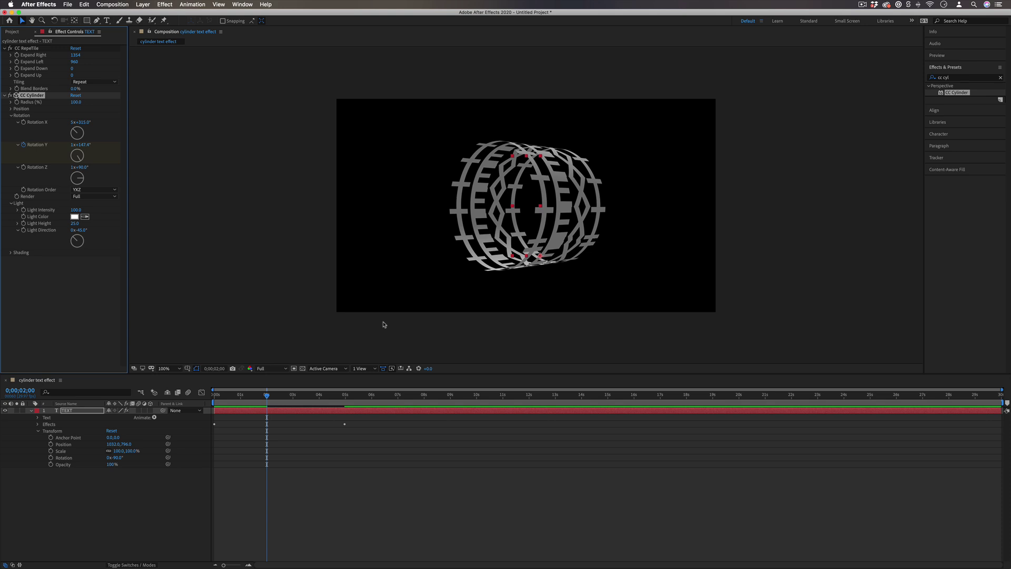
# - Select all the TEXT characters with the Type tool and change their fill colour to blue
pyautogui.click(467, 337)
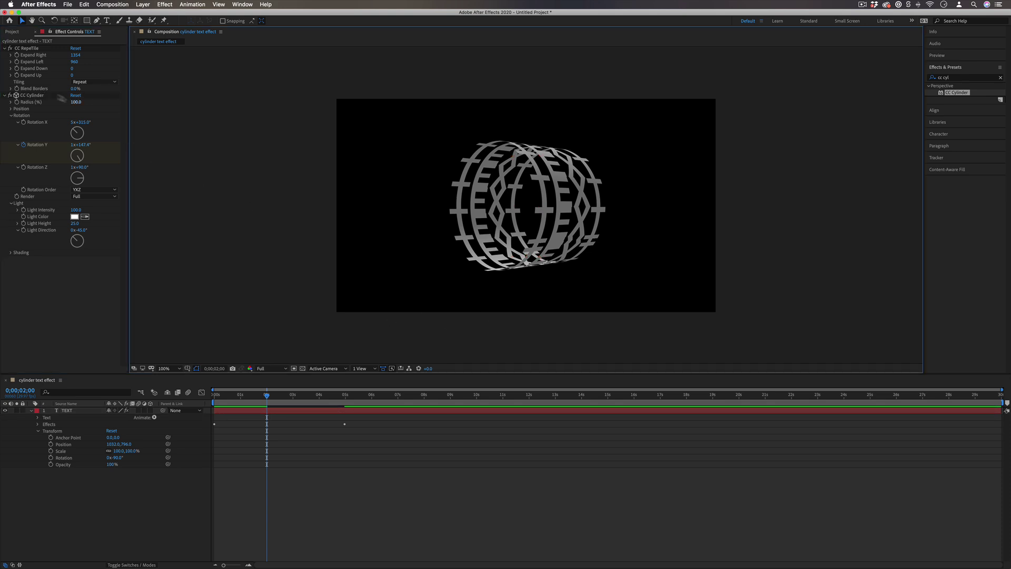
pyautogui.click(31, 47)
pyautogui.click(32, 95)
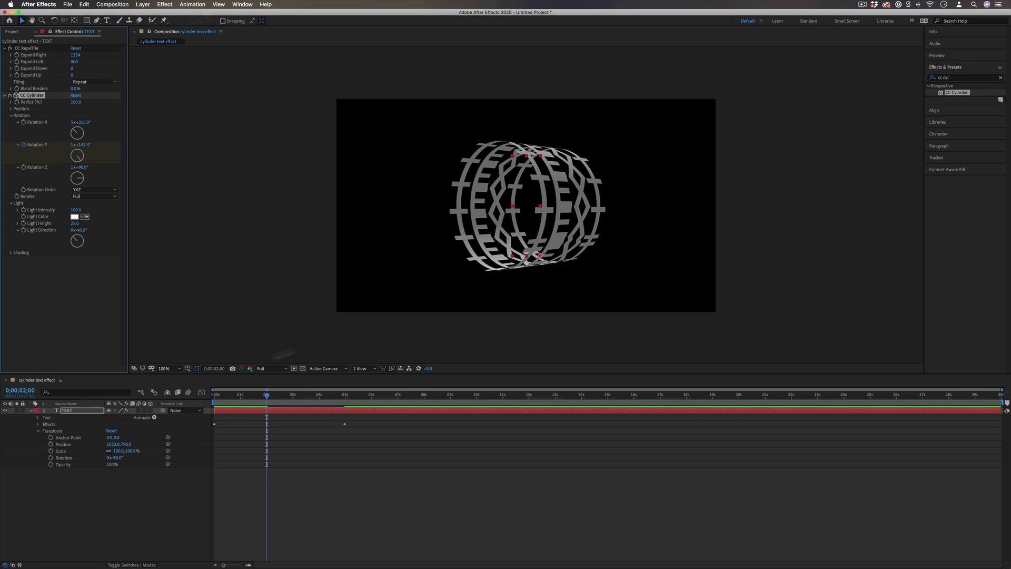
pyautogui.click(82, 412)
pyautogui.click(106, 21)
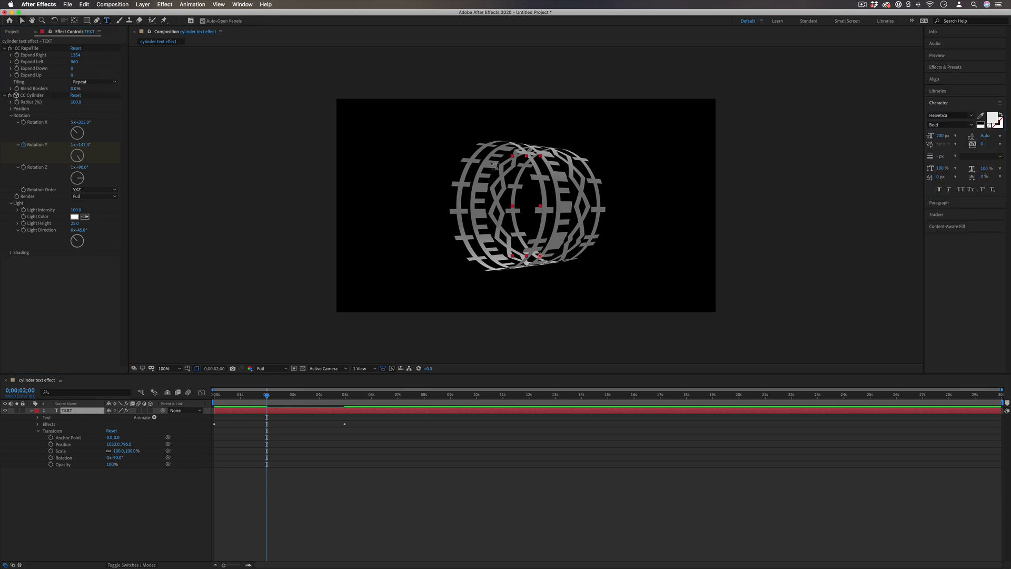
pyautogui.moveTo(531, 156); pyautogui.dragTo(532, 272)
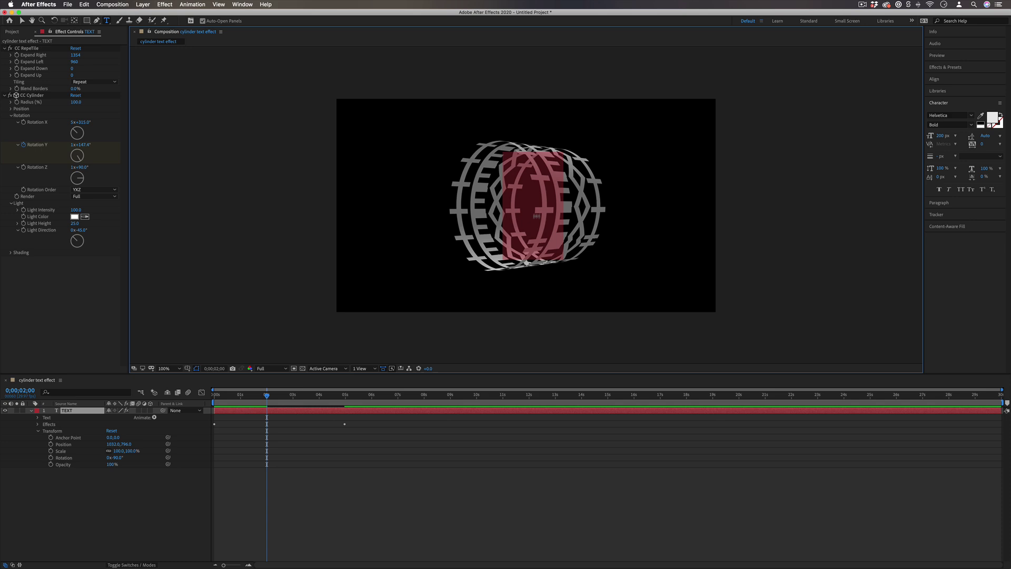
pyautogui.click(993, 120)
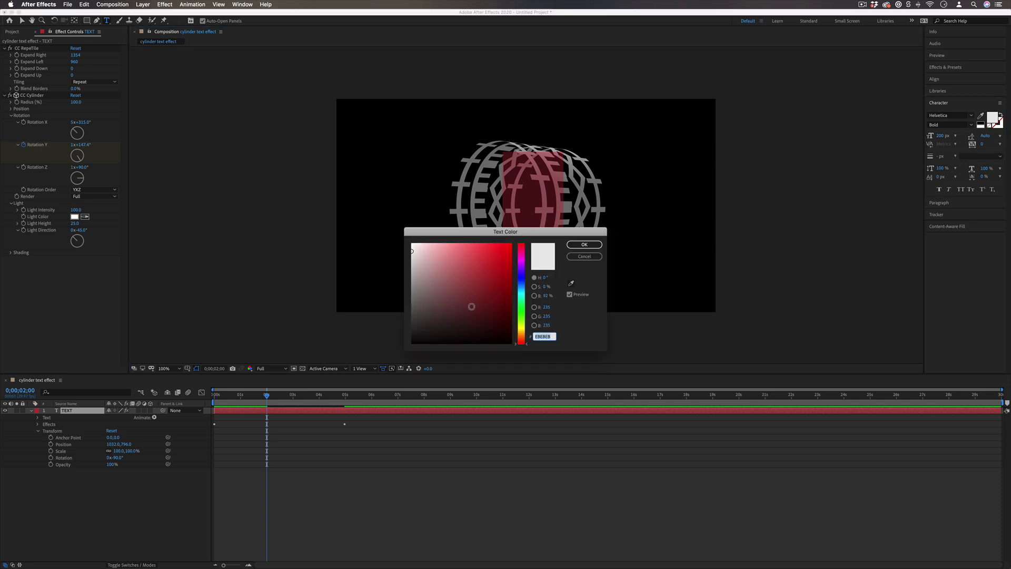
pyautogui.moveTo(472, 307)
pyautogui.mouseDown()
pyautogui.moveTo(514, 253)
pyautogui.moveTo(522, 274)
pyautogui.mouseUp()
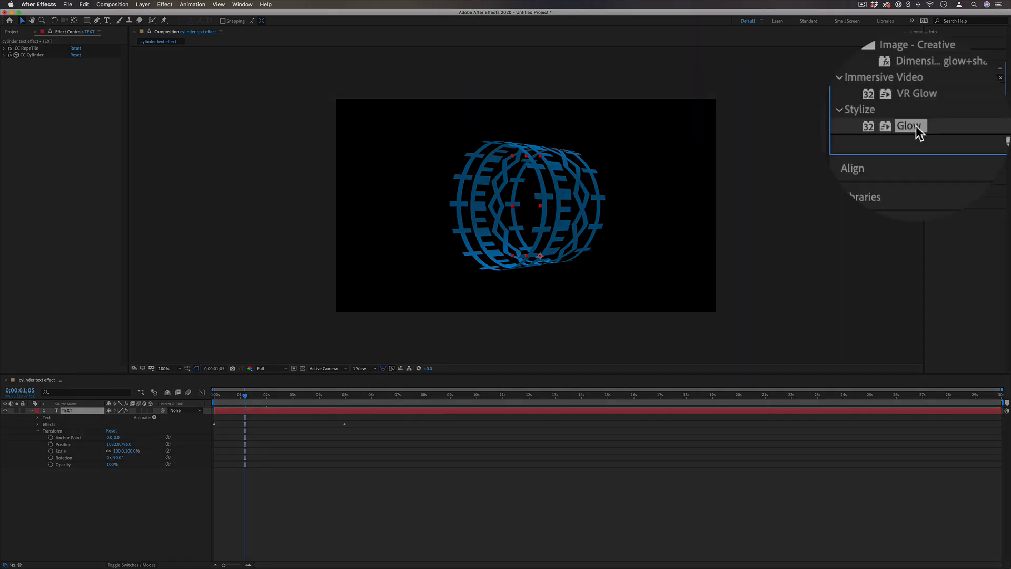
# - Apply Glow to the TEXT layer and move CC RepeTile below it so Glow is first
pyautogui.moveTo(915, 126); pyautogui.dragTo(532, 208)
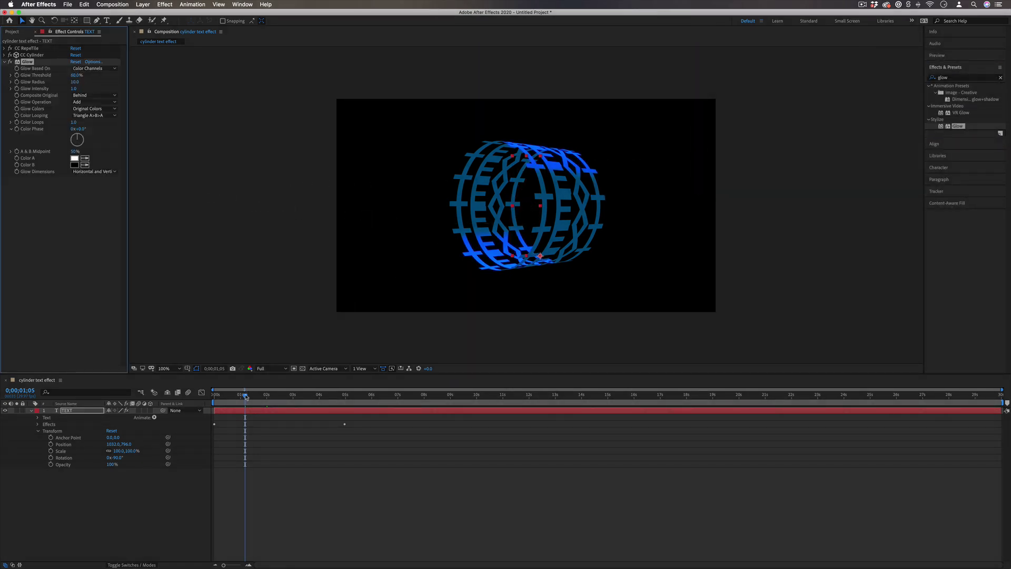
pyautogui.moveTo(245, 396); pyautogui.dragTo(259, 398)
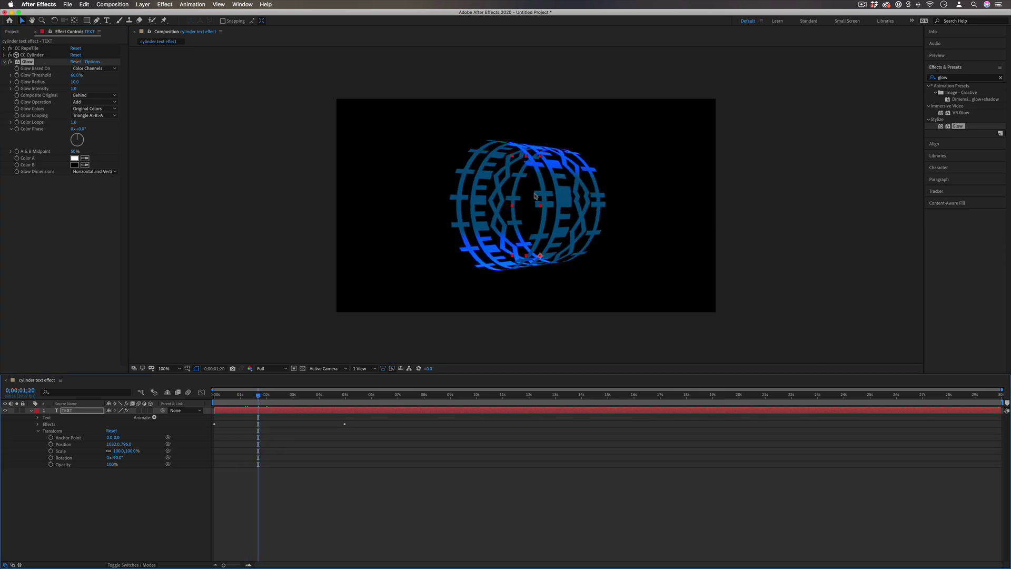
pyautogui.click(28, 64)
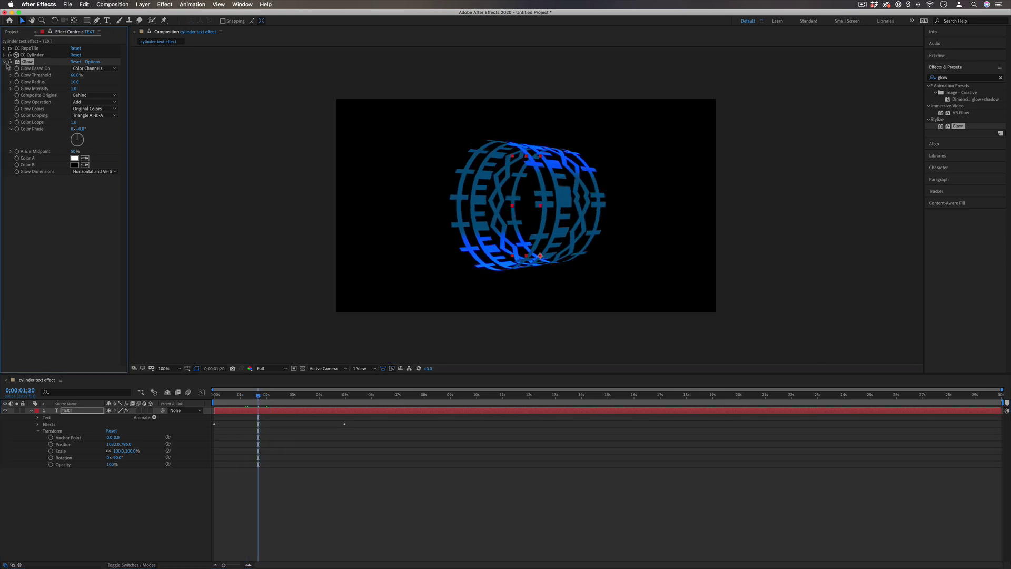
pyautogui.click(4, 62)
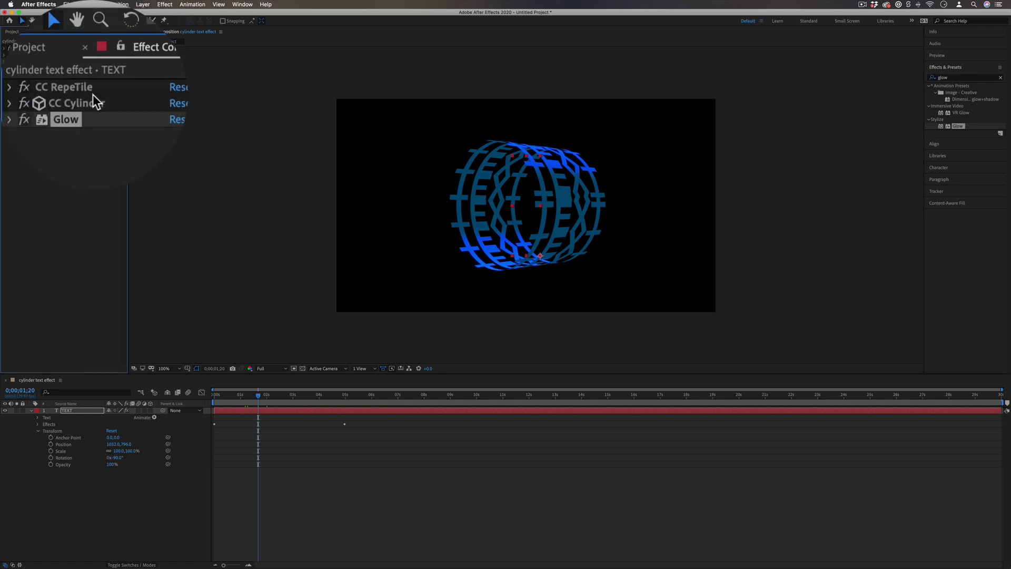
pyautogui.click(87, 90)
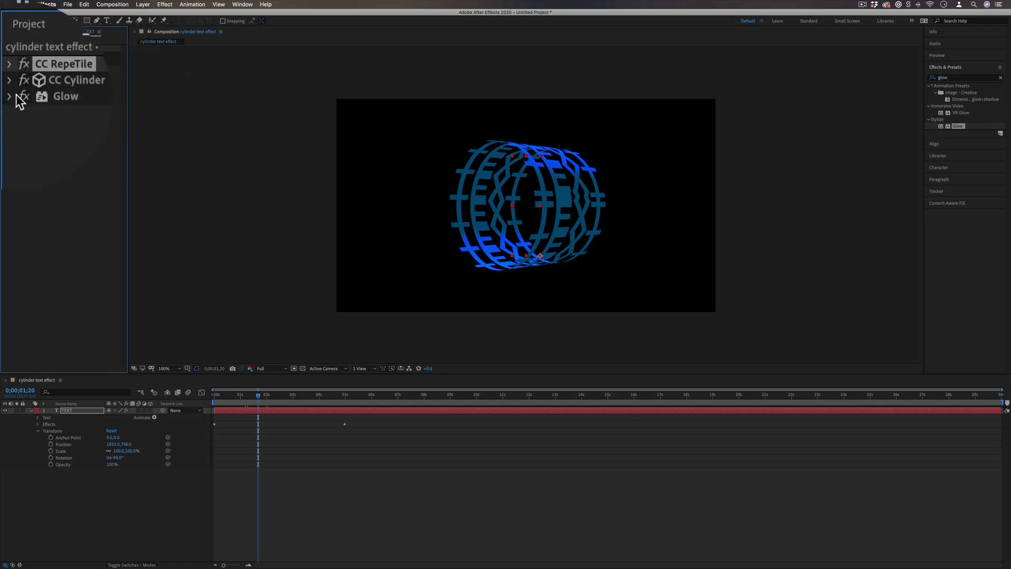
pyautogui.moveTo(77, 94)
pyautogui.mouseDown()
pyautogui.moveTo(86, 93)
pyautogui.moveTo(71, 94)
pyautogui.mouseUp()
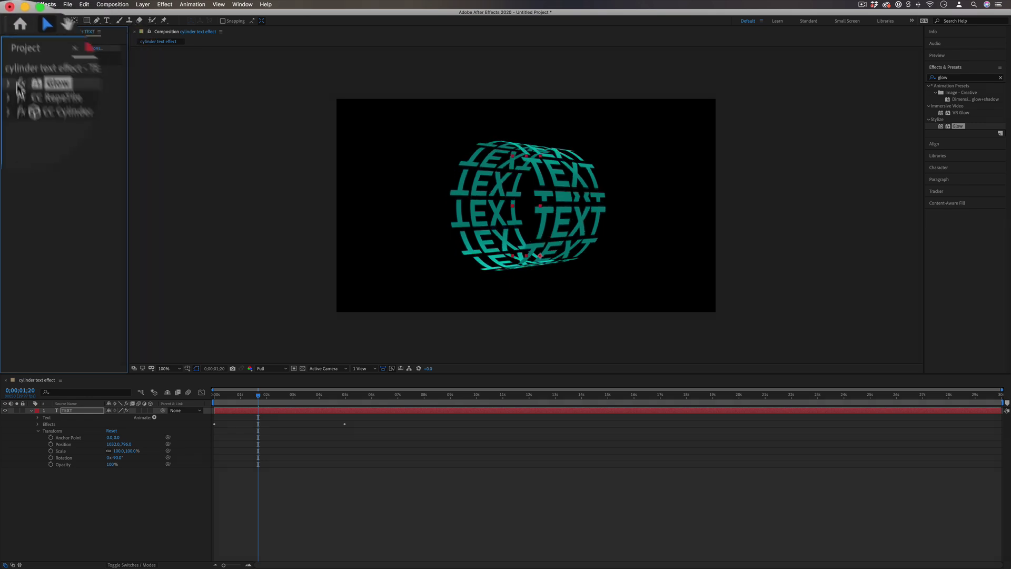
pyautogui.click(4, 49)
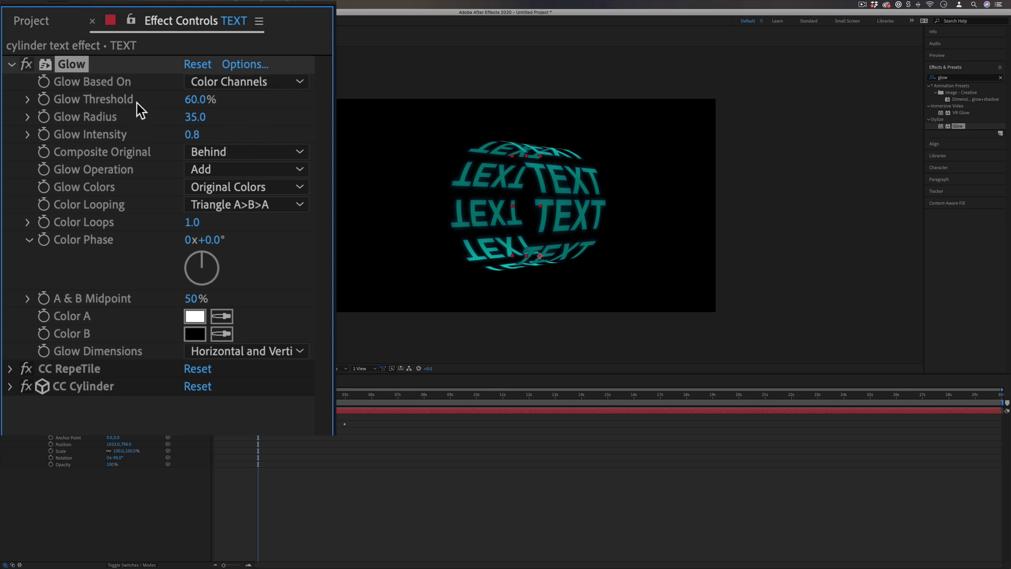
pyautogui.click(10, 65)
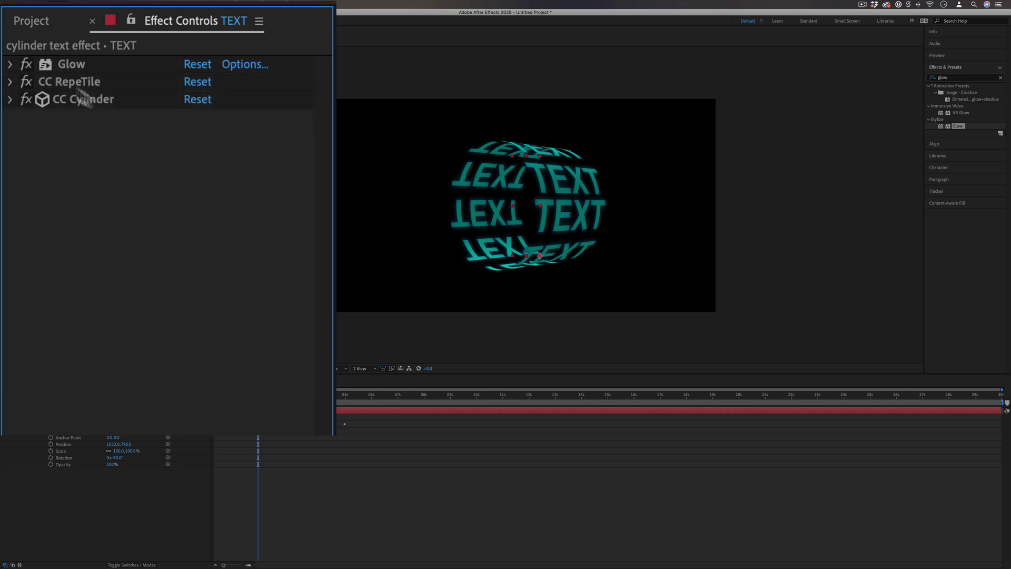
pyautogui.click(90, 83)
pyautogui.click(68, 64)
pyautogui.click(26, 64)
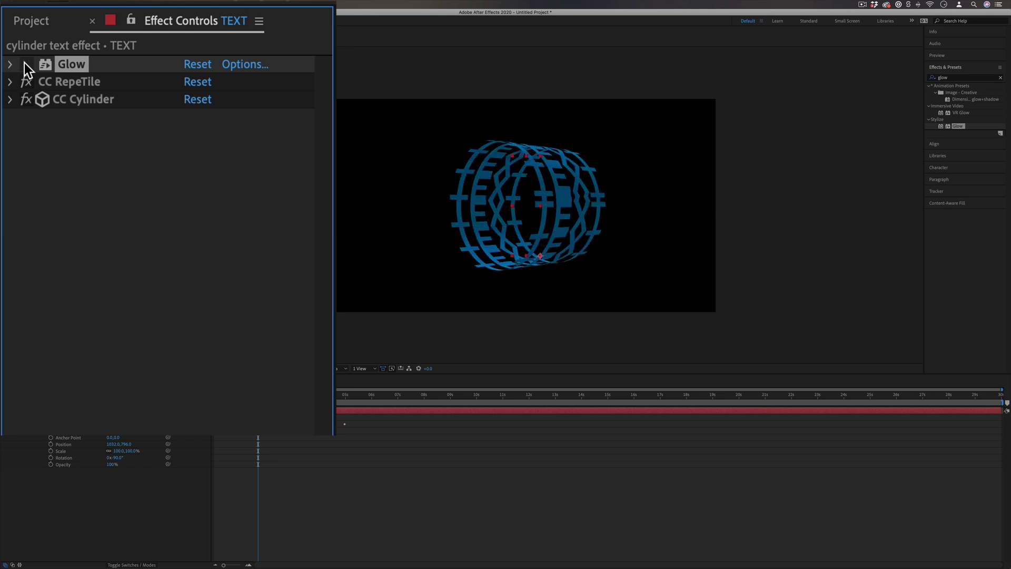
pyautogui.click(26, 64)
pyautogui.moveTo(265, 393); pyautogui.dragTo(242, 390)
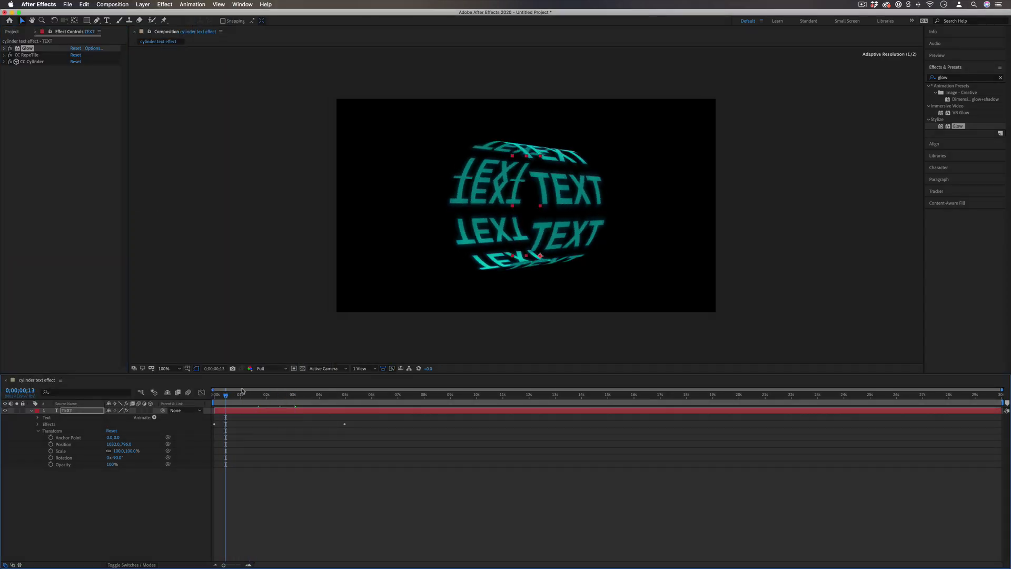
# - Preview the composition to watch the teal-glowing TEXT ring spin
pyautogui.press('space')
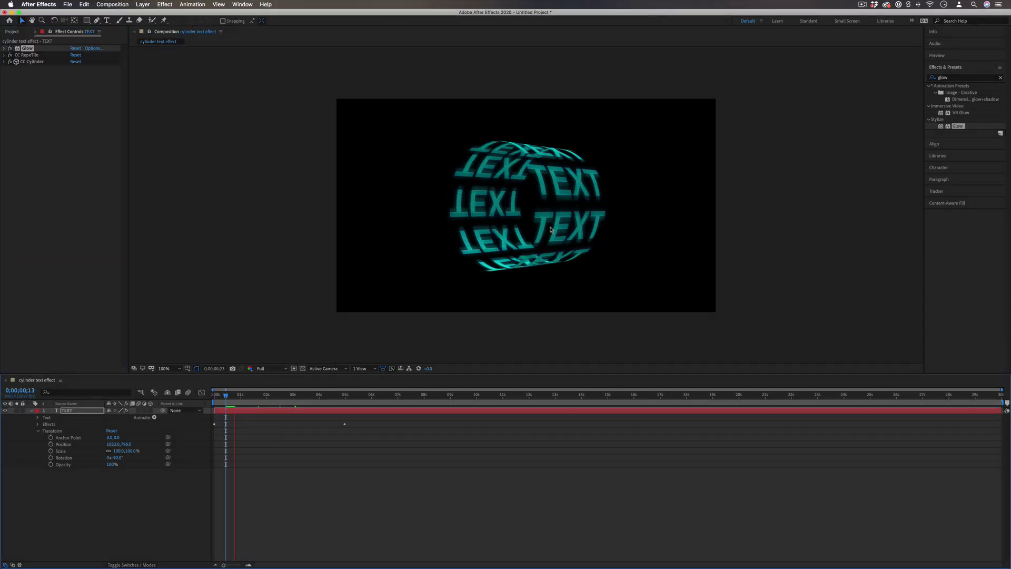